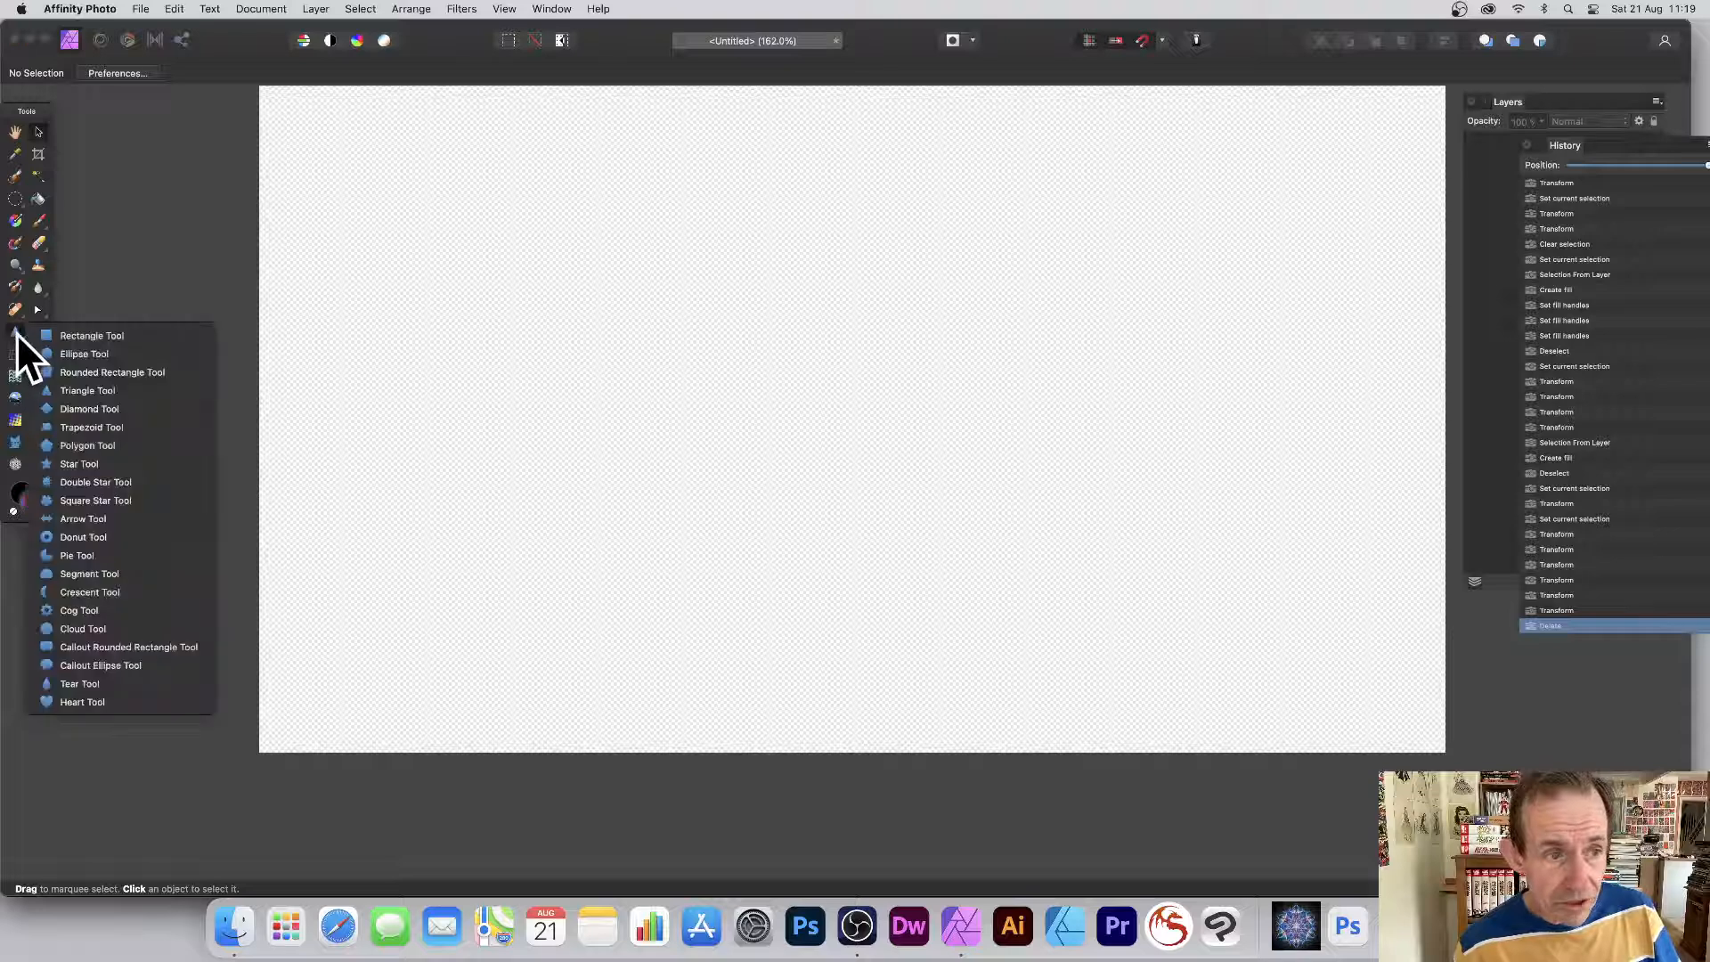
# Draw a tall multicolour-gradient triangle on the blank canvas with the Triangle Tool.
pyautogui.click(82, 390)
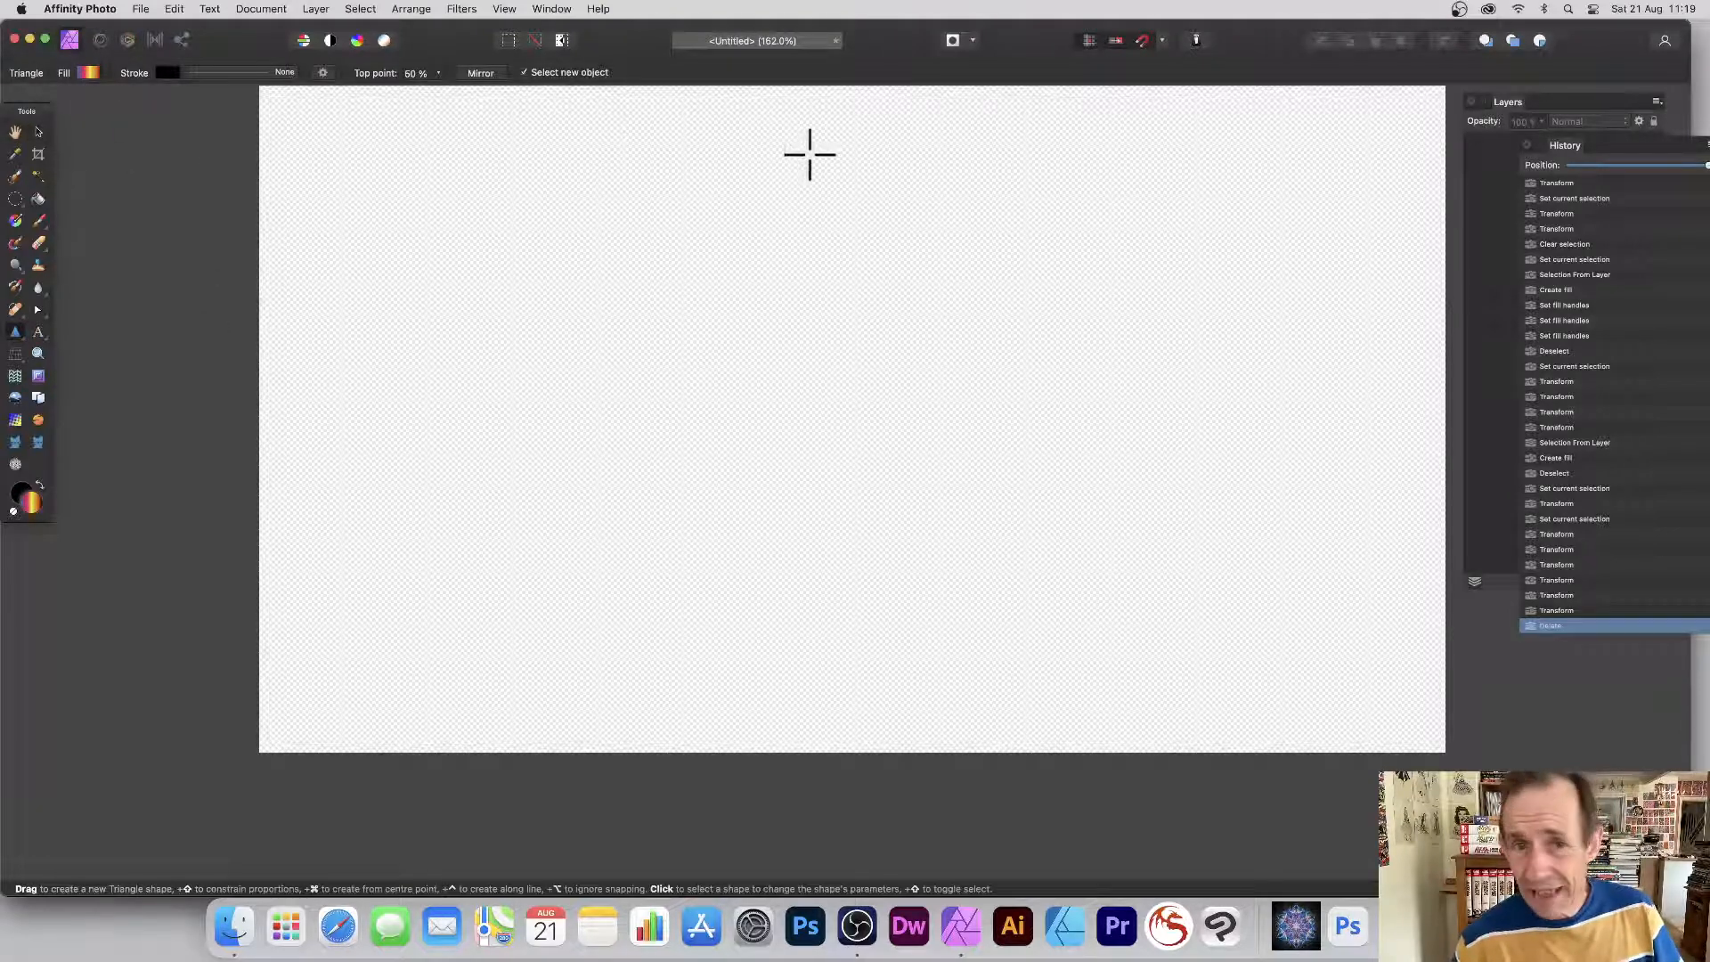
pyautogui.moveTo(781, 125); pyautogui.dragTo(1184, 719)
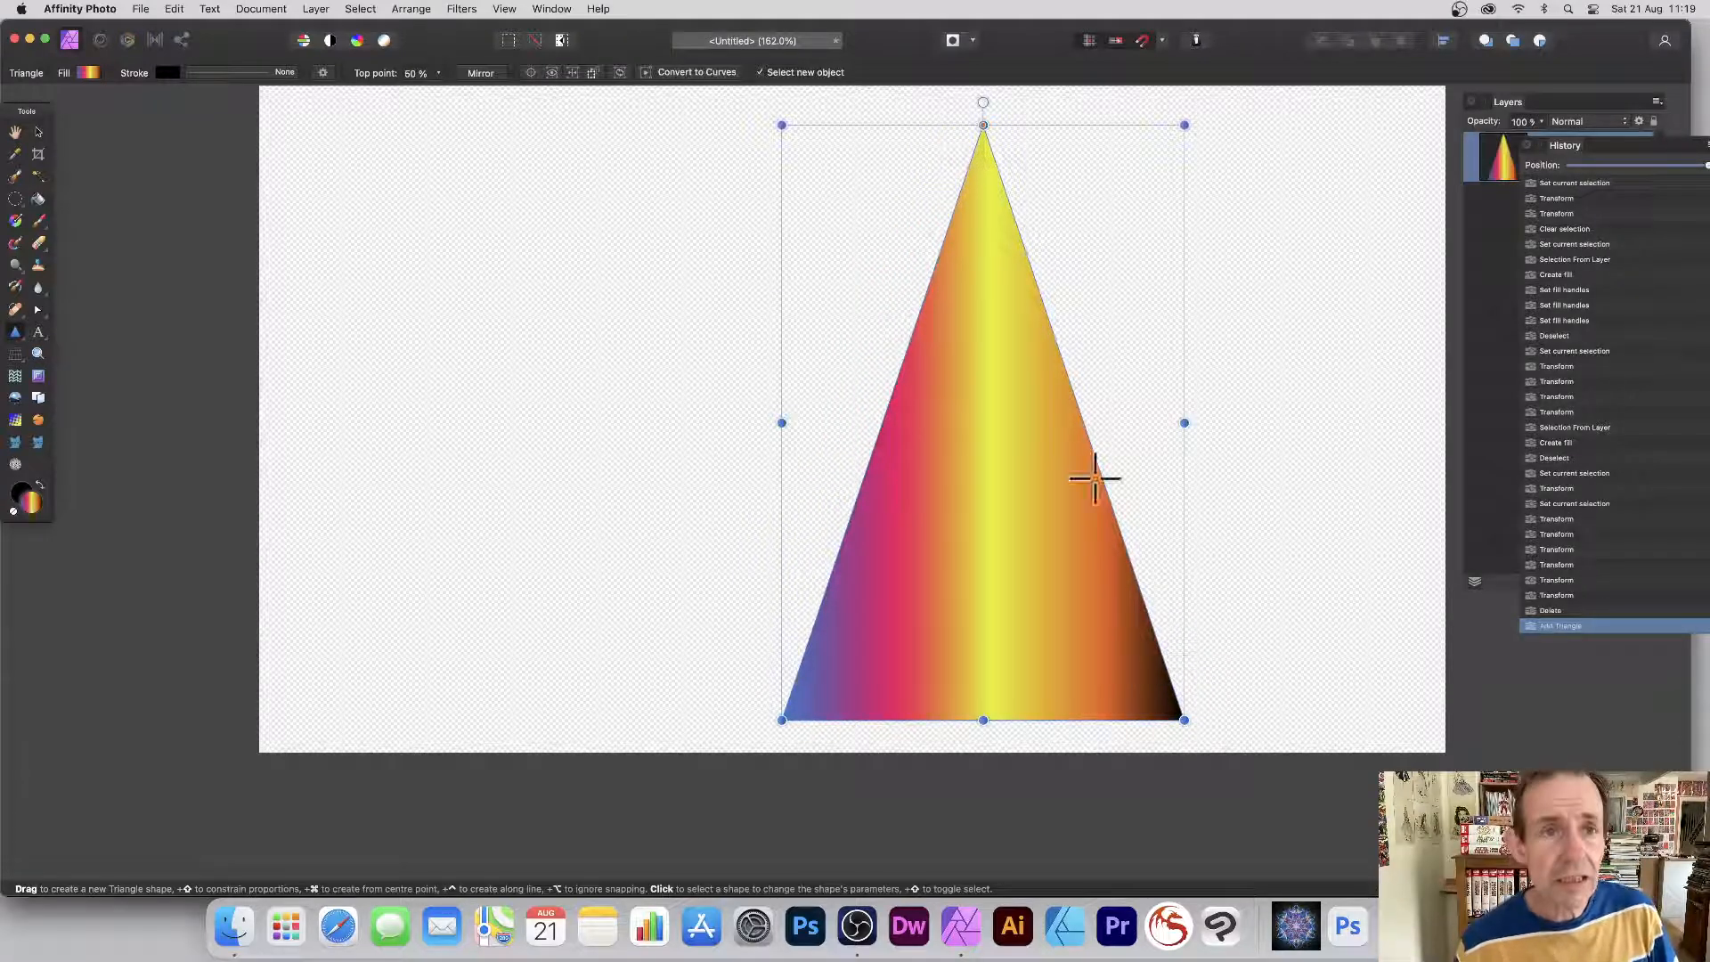
pyautogui.click(1511, 103)
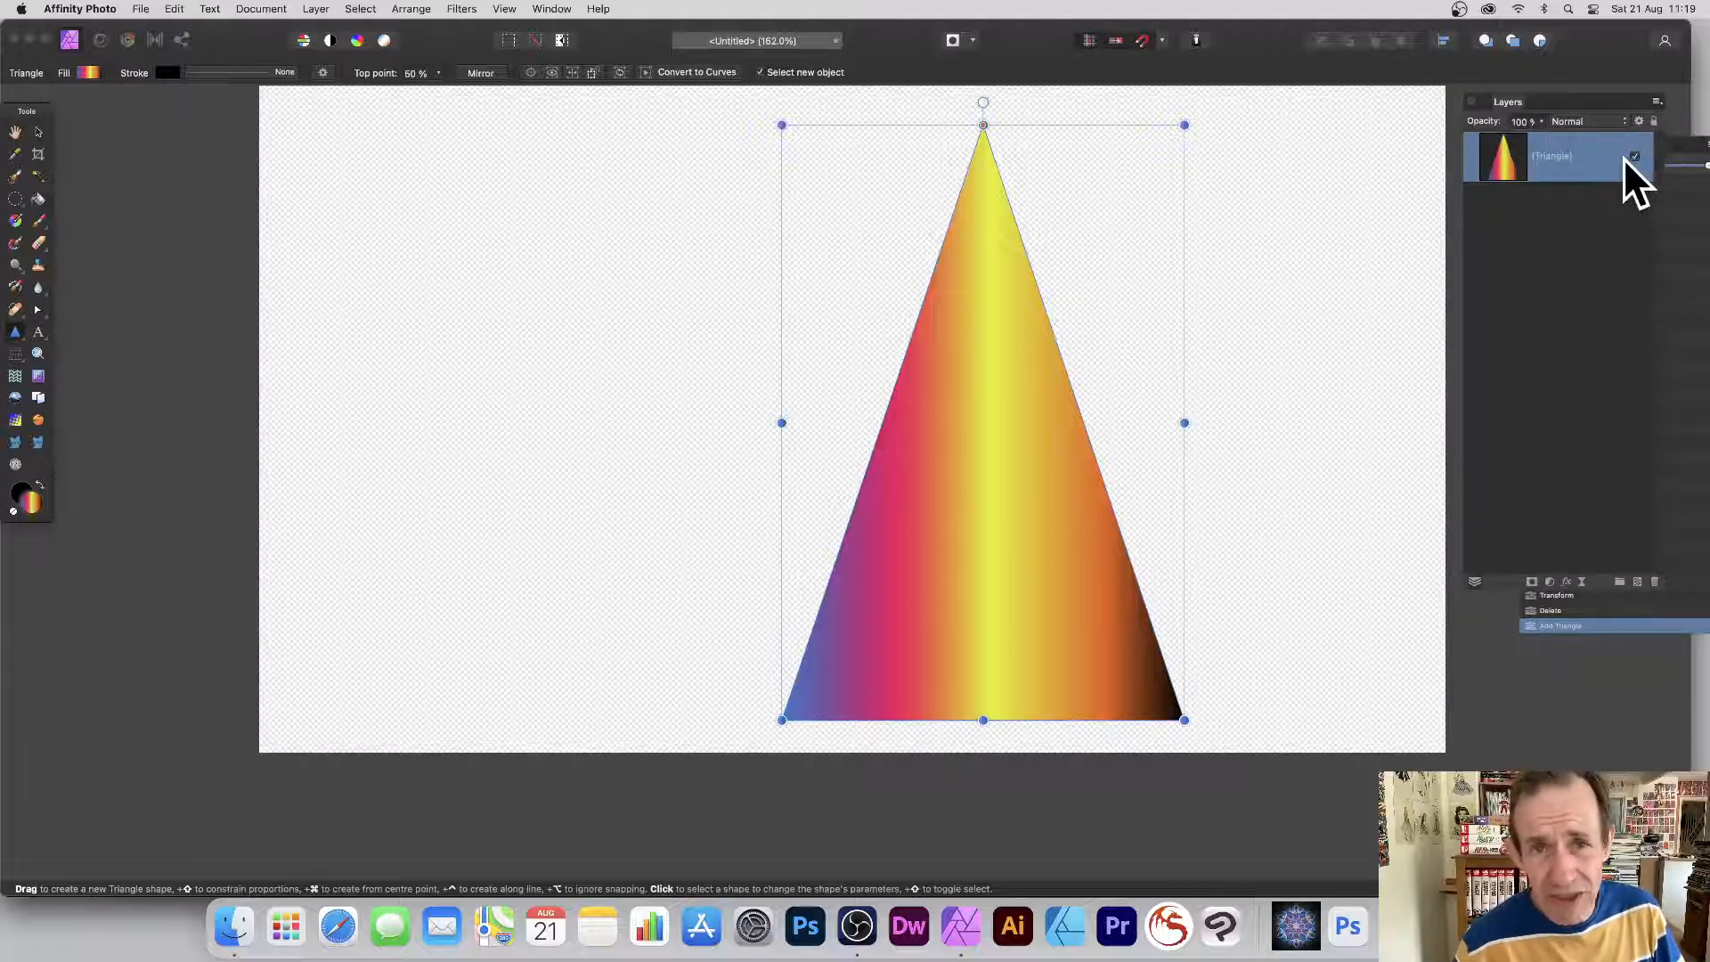
# Rasterise the triangle layer, then build a New Pattern Layer From Selection from it.
pyautogui.click(315, 8)
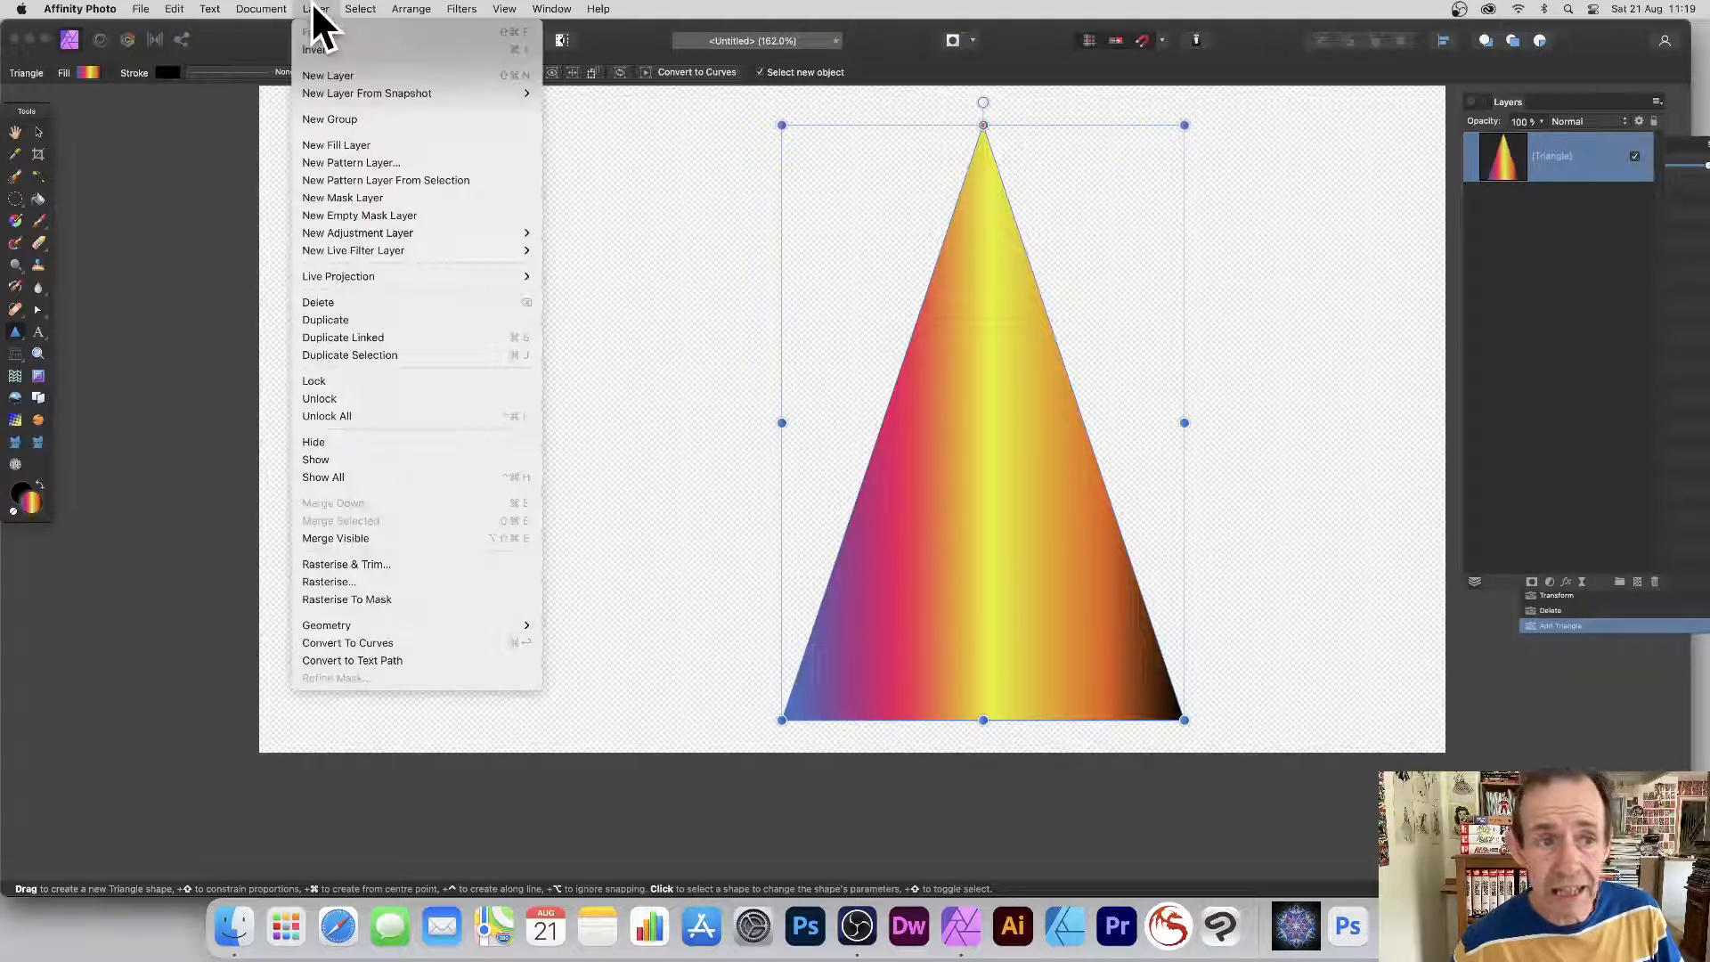
pyautogui.click(359, 580)
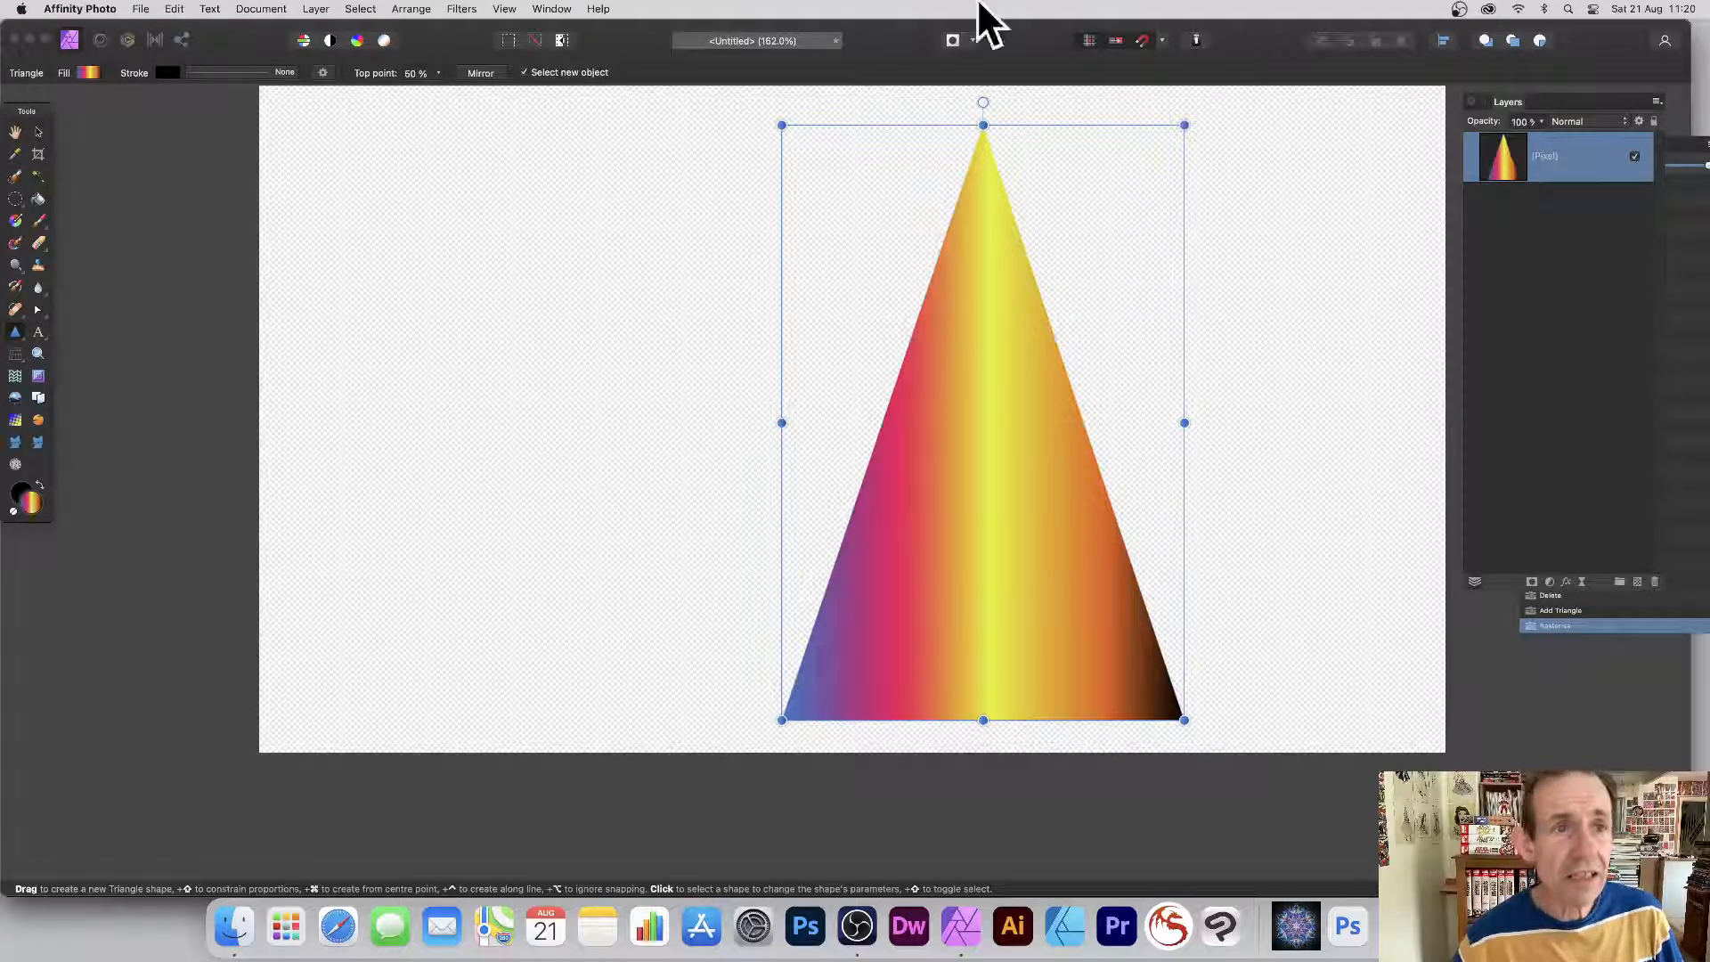
pyautogui.click(317, 9)
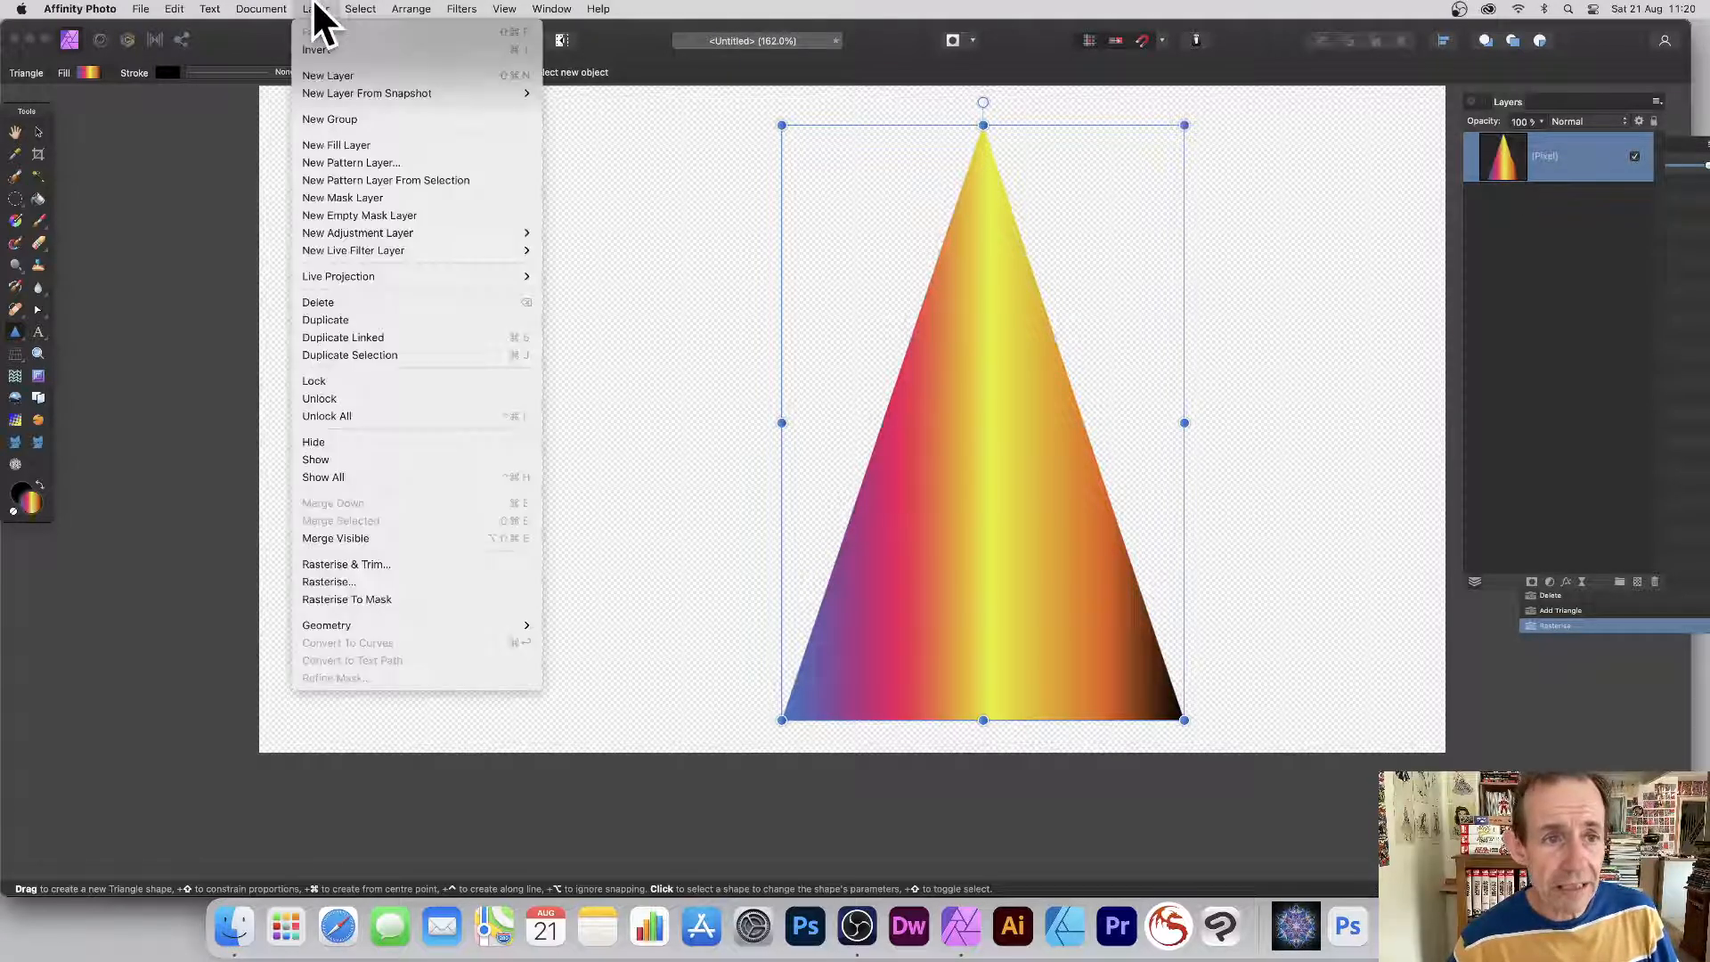
pyautogui.click(392, 186)
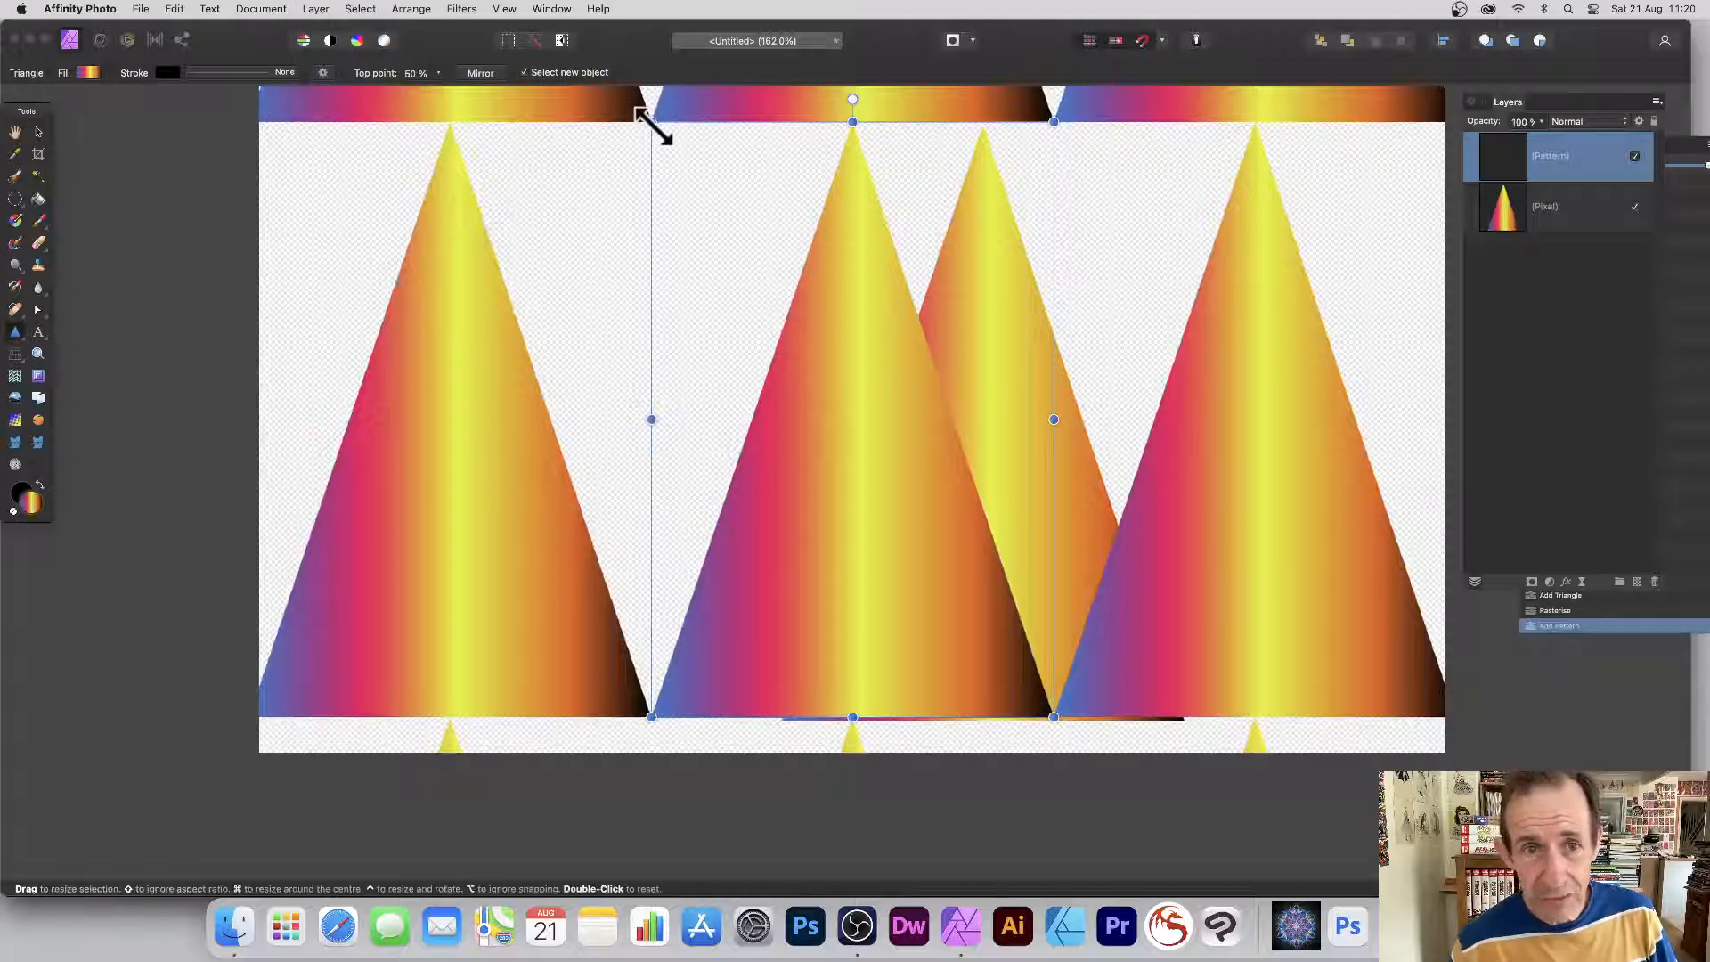
# Rescale the pattern tiles so the triangles sit evenly, and delete the original Pixel layer.
pyautogui.moveTo(651, 121); pyautogui.dragTo(673, 153)
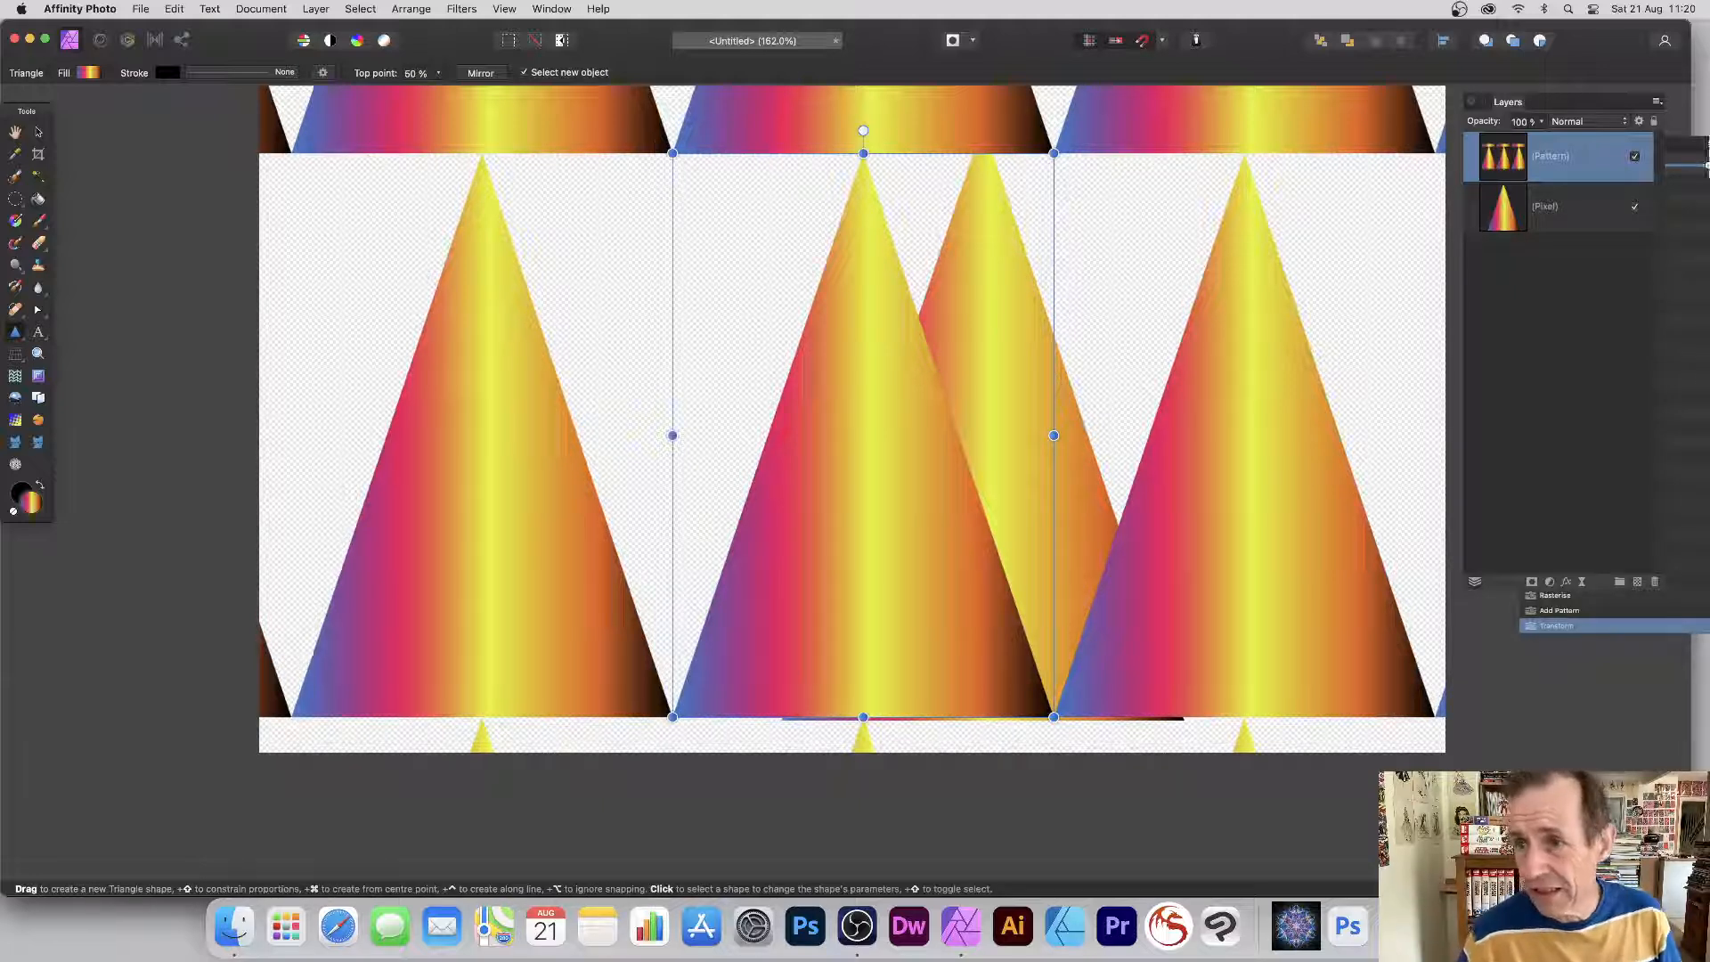
pyautogui.click(1553, 216)
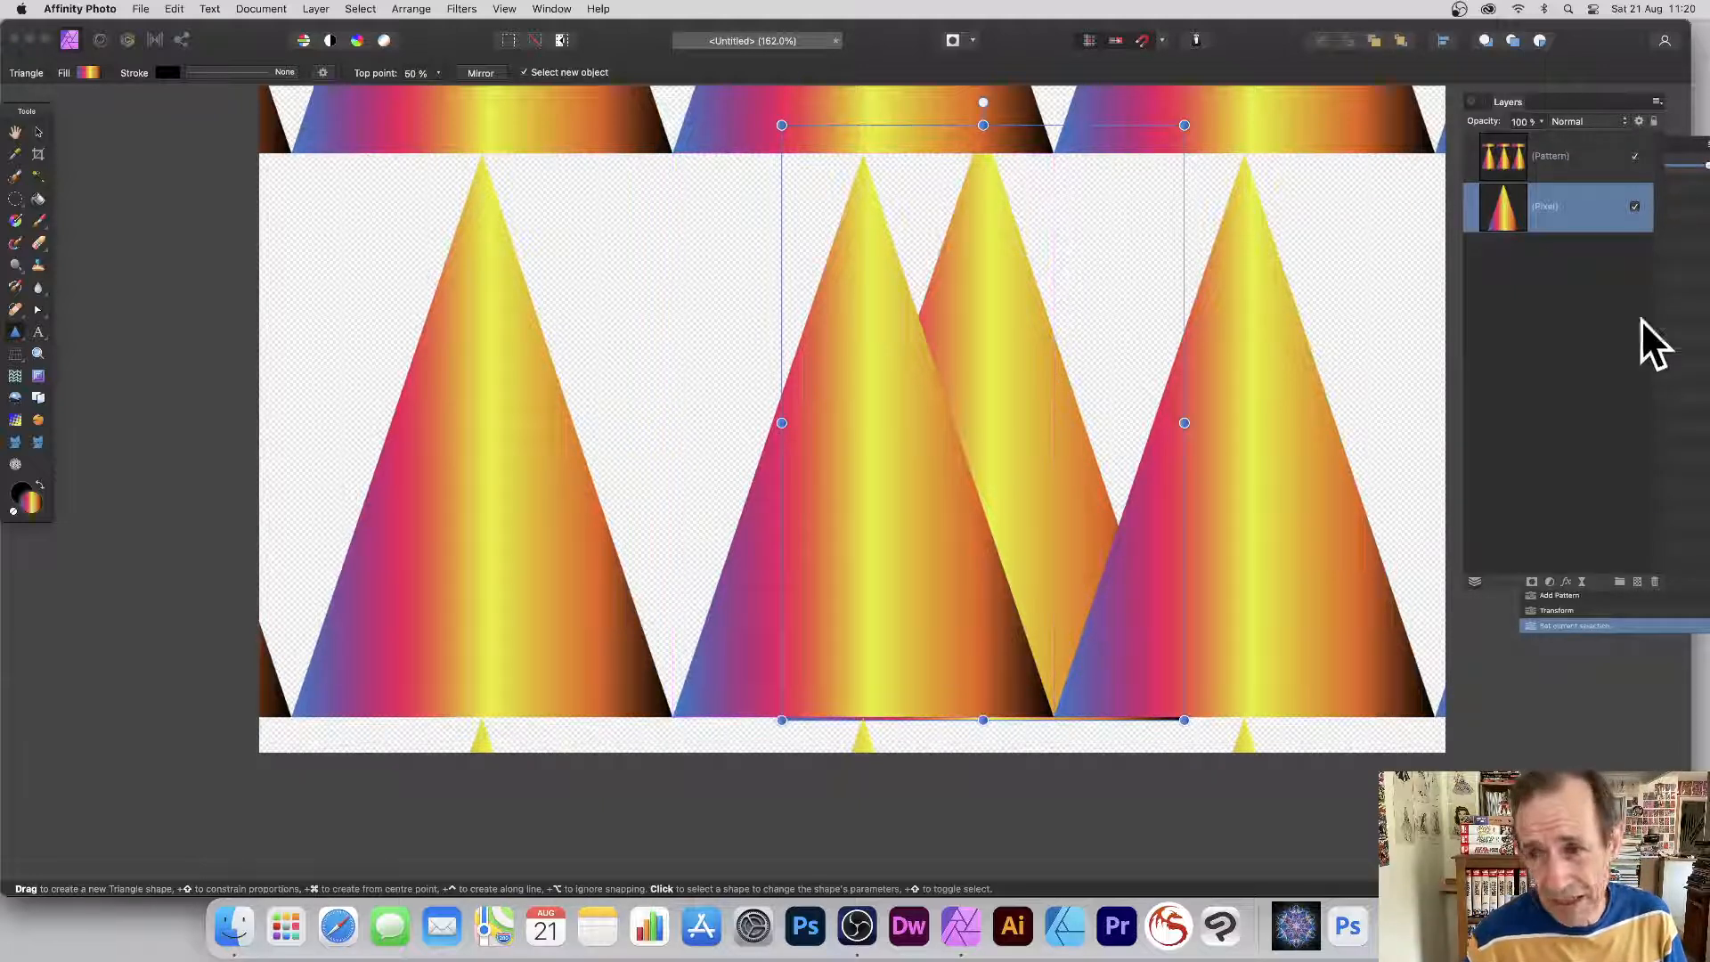
pyautogui.click(1652, 581)
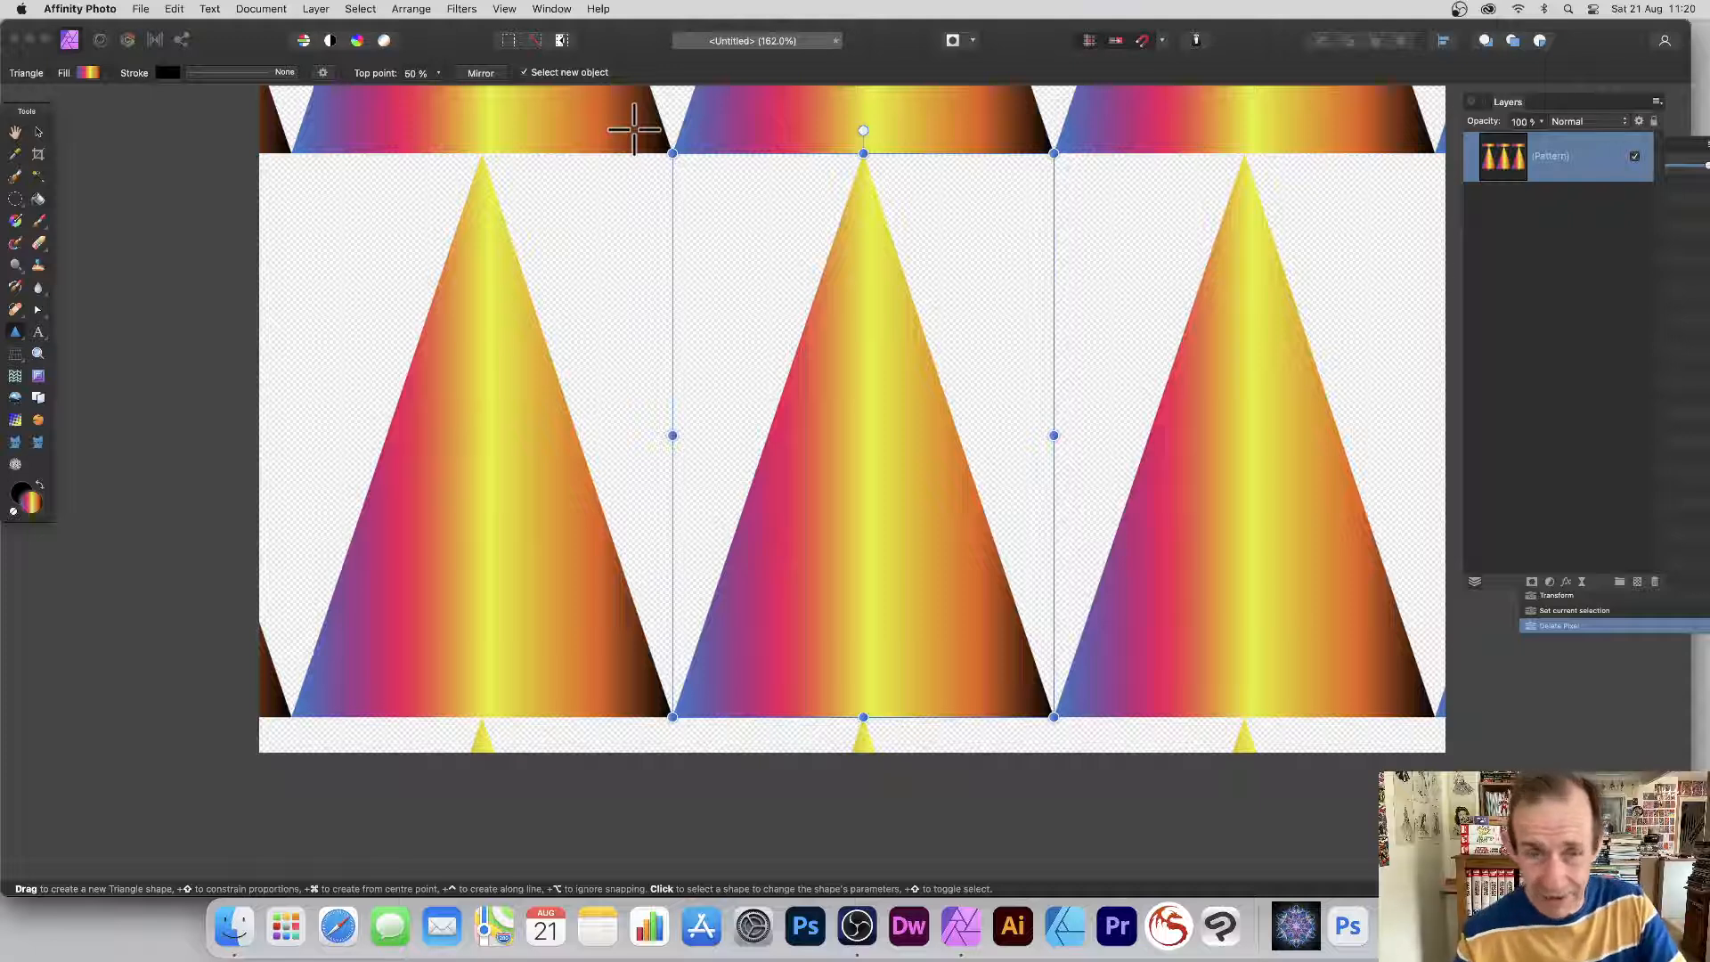
# Add a Duplicate Linked pattern, rotate it 180° and shift it left between the upright triangles.
pyautogui.click(315, 8)
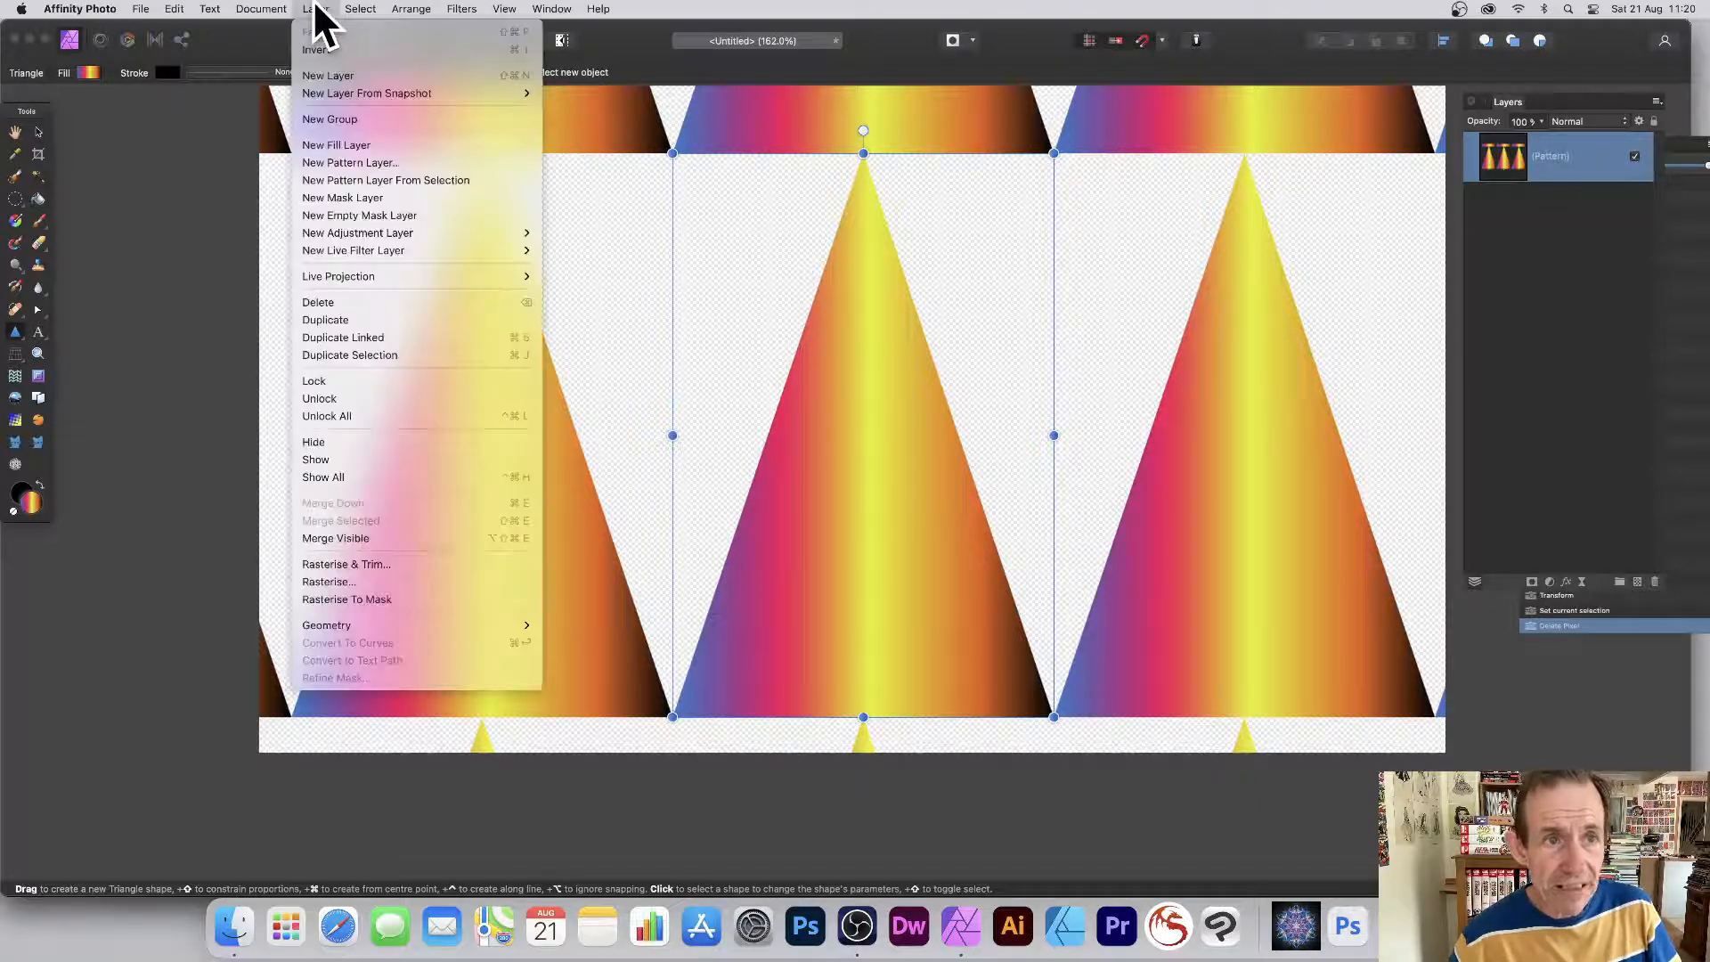
pyautogui.click(375, 338)
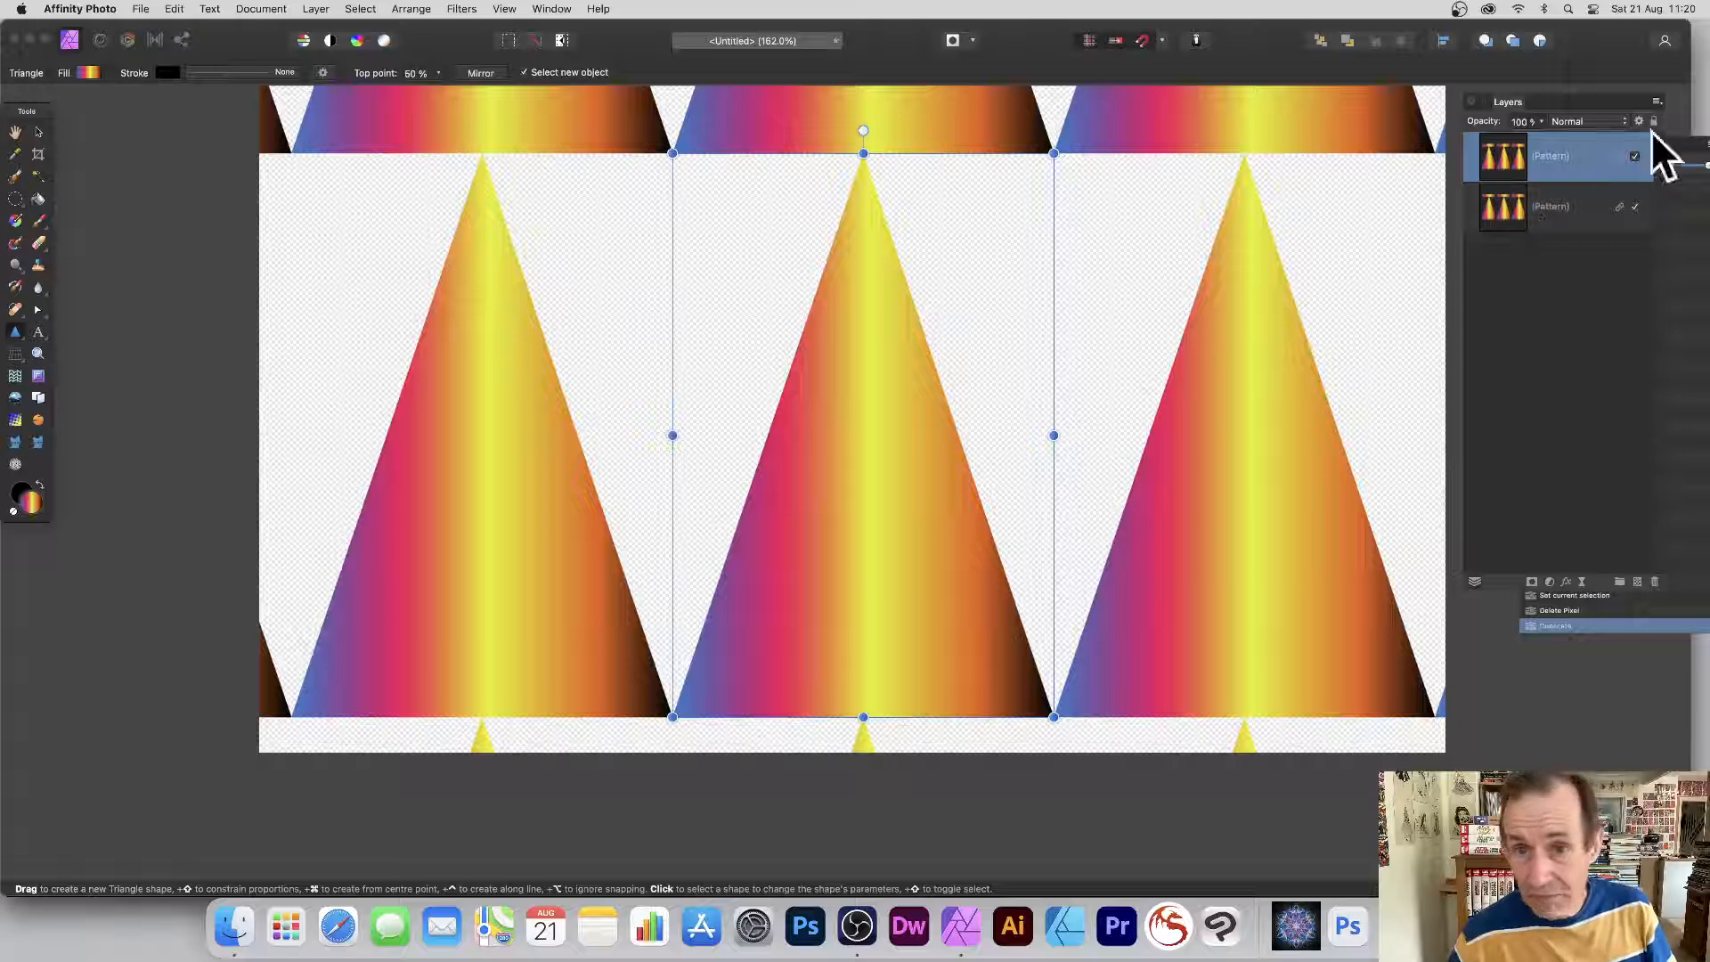
pyautogui.moveTo(1060, 142); pyautogui.dragTo(698, 686)
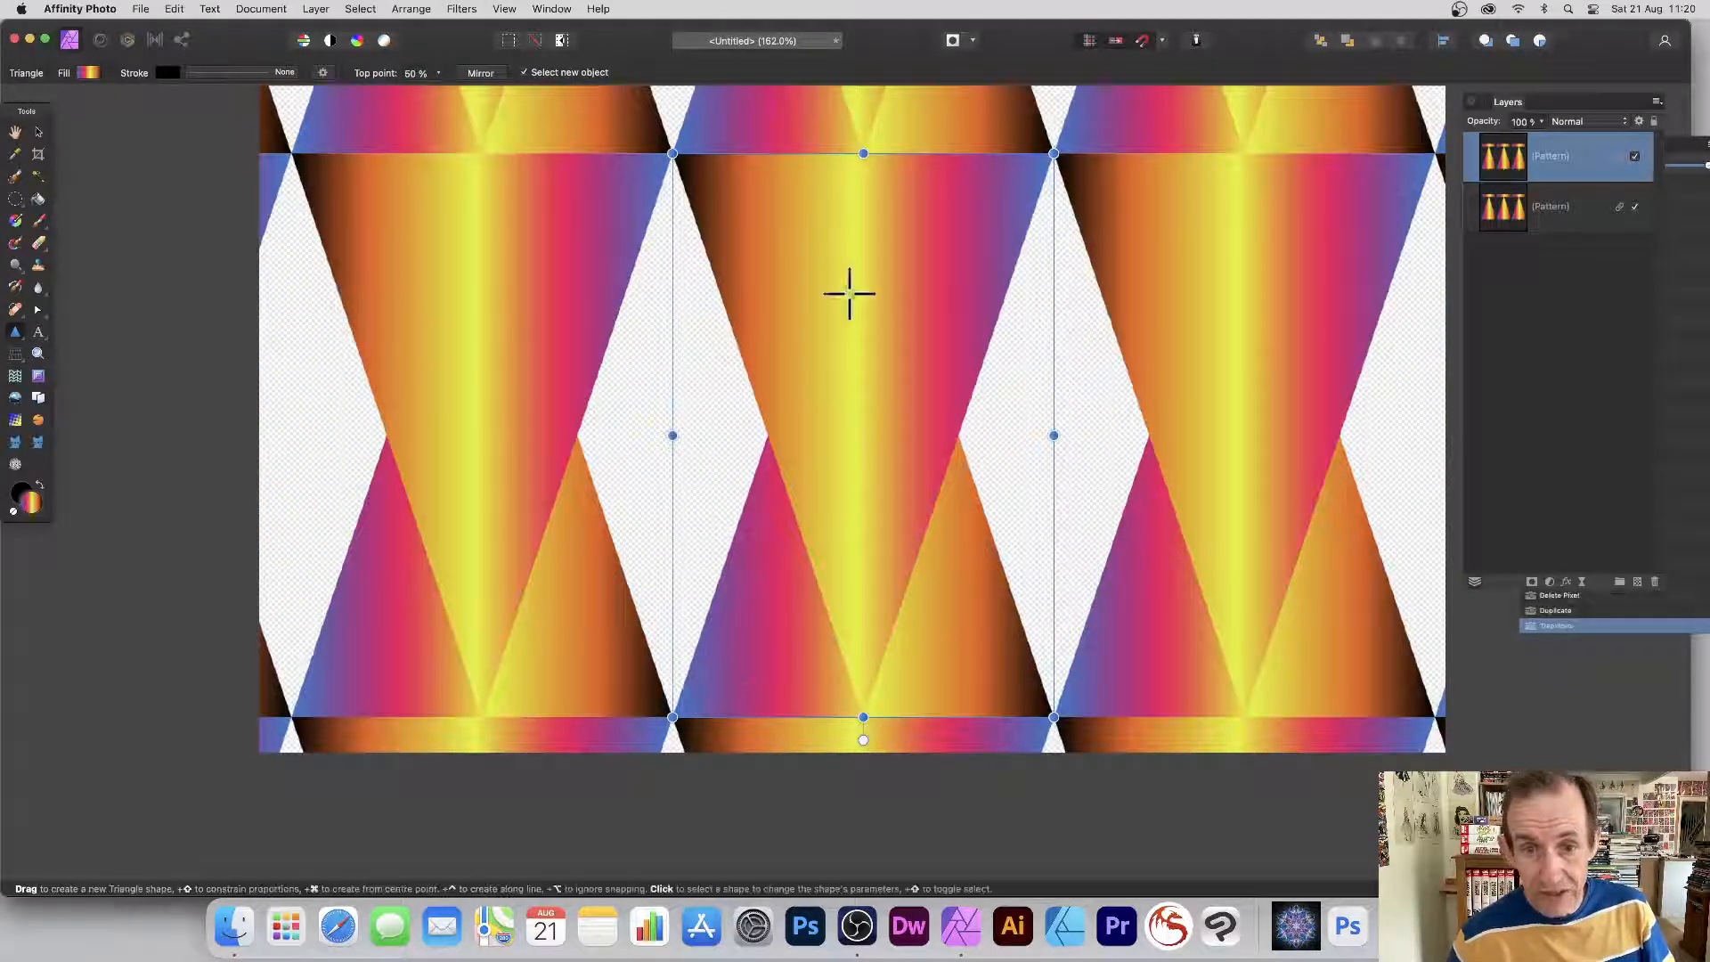
pyautogui.click(38, 130)
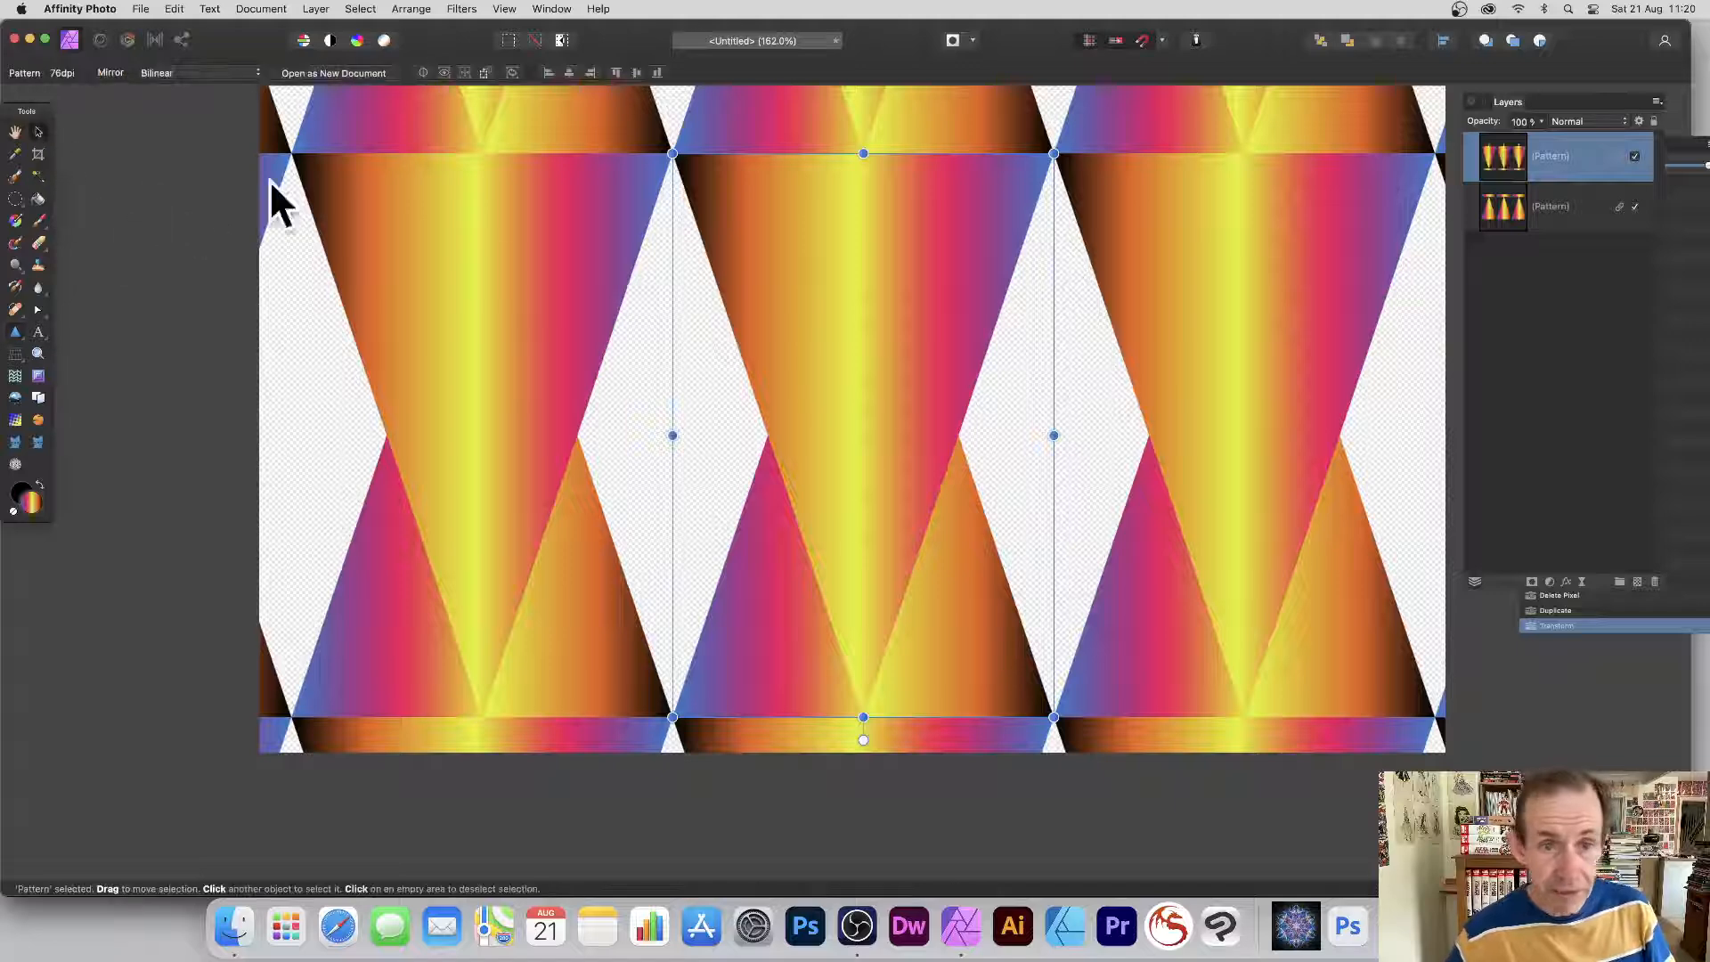
pyautogui.moveTo(872, 312); pyautogui.dragTo(682, 315)
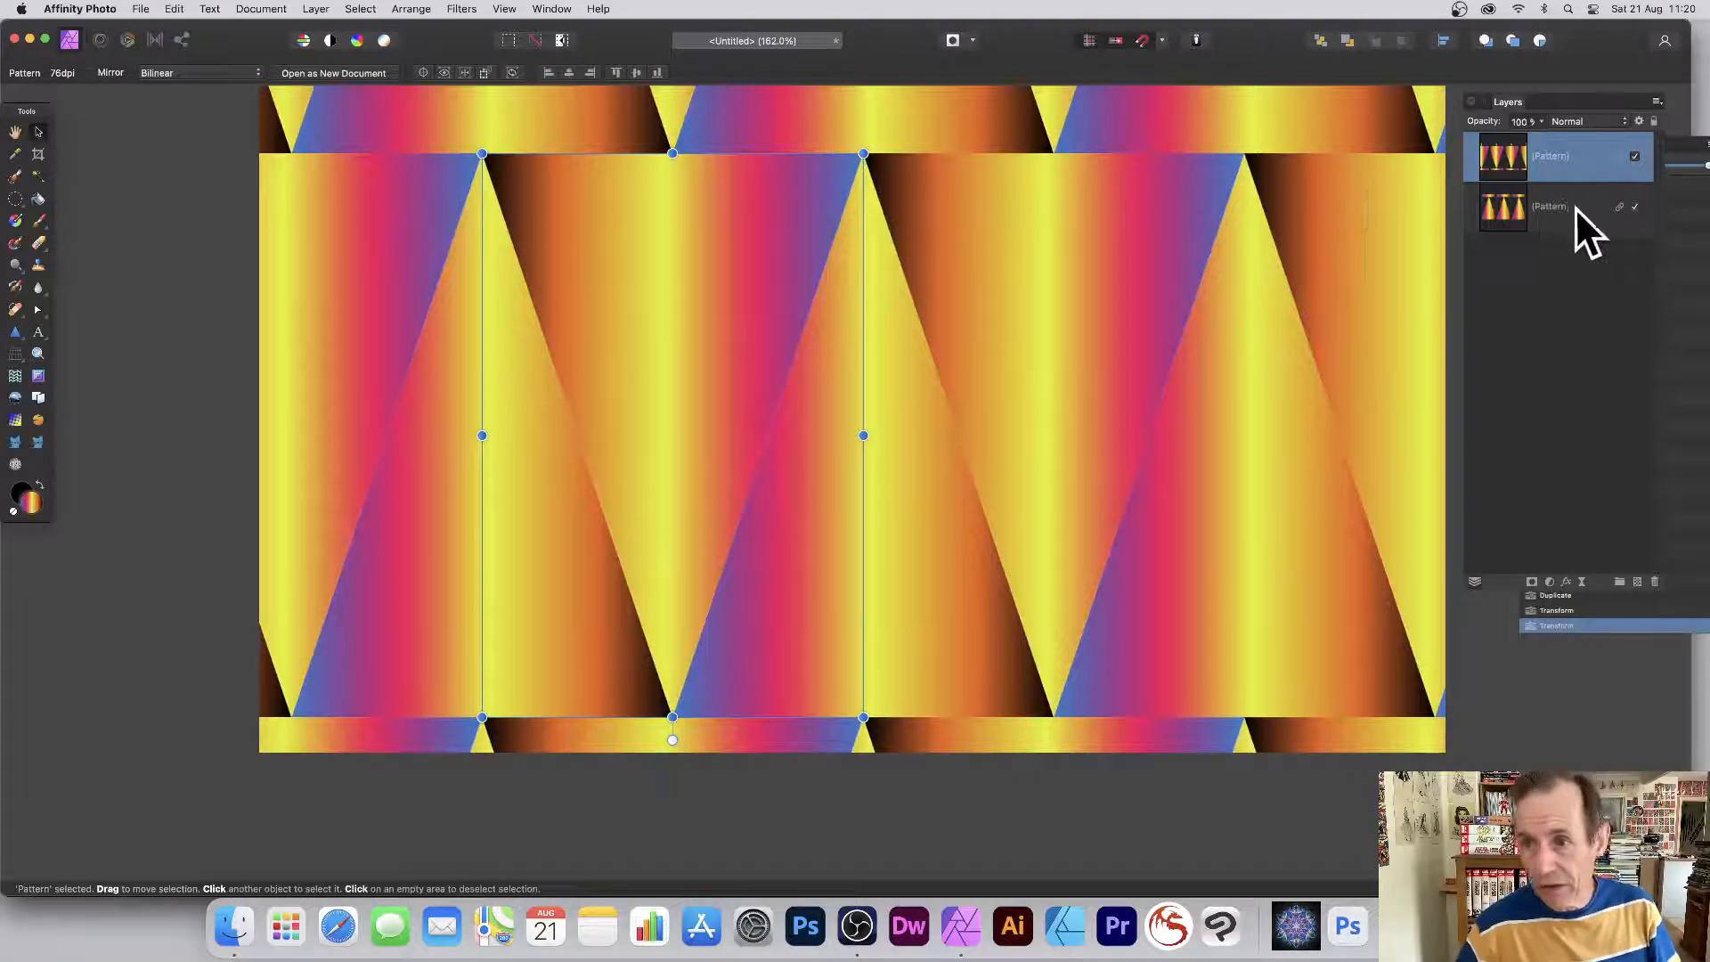
# Select both Pattern layers, scale them down together and nudge them slightly up.
pyautogui.keyDown('shift'); pyautogui.click(1551, 202); pyautogui.keyUp('shift')
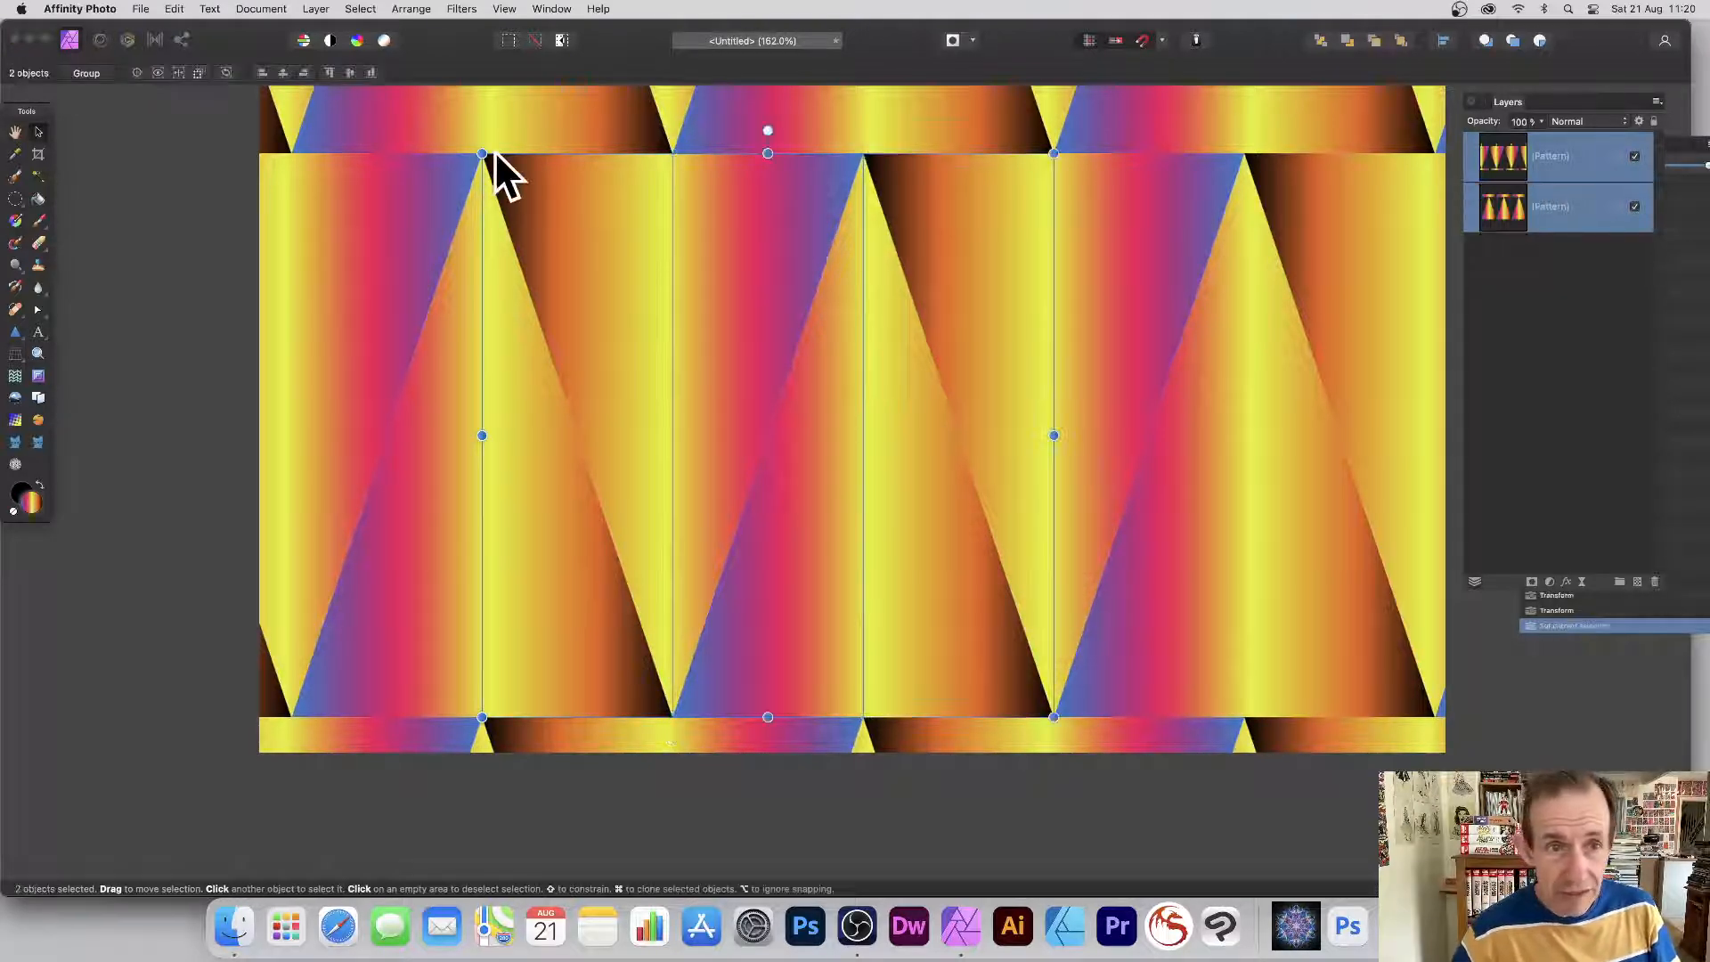
pyautogui.moveTo(477, 151); pyautogui.dragTo(649, 318)
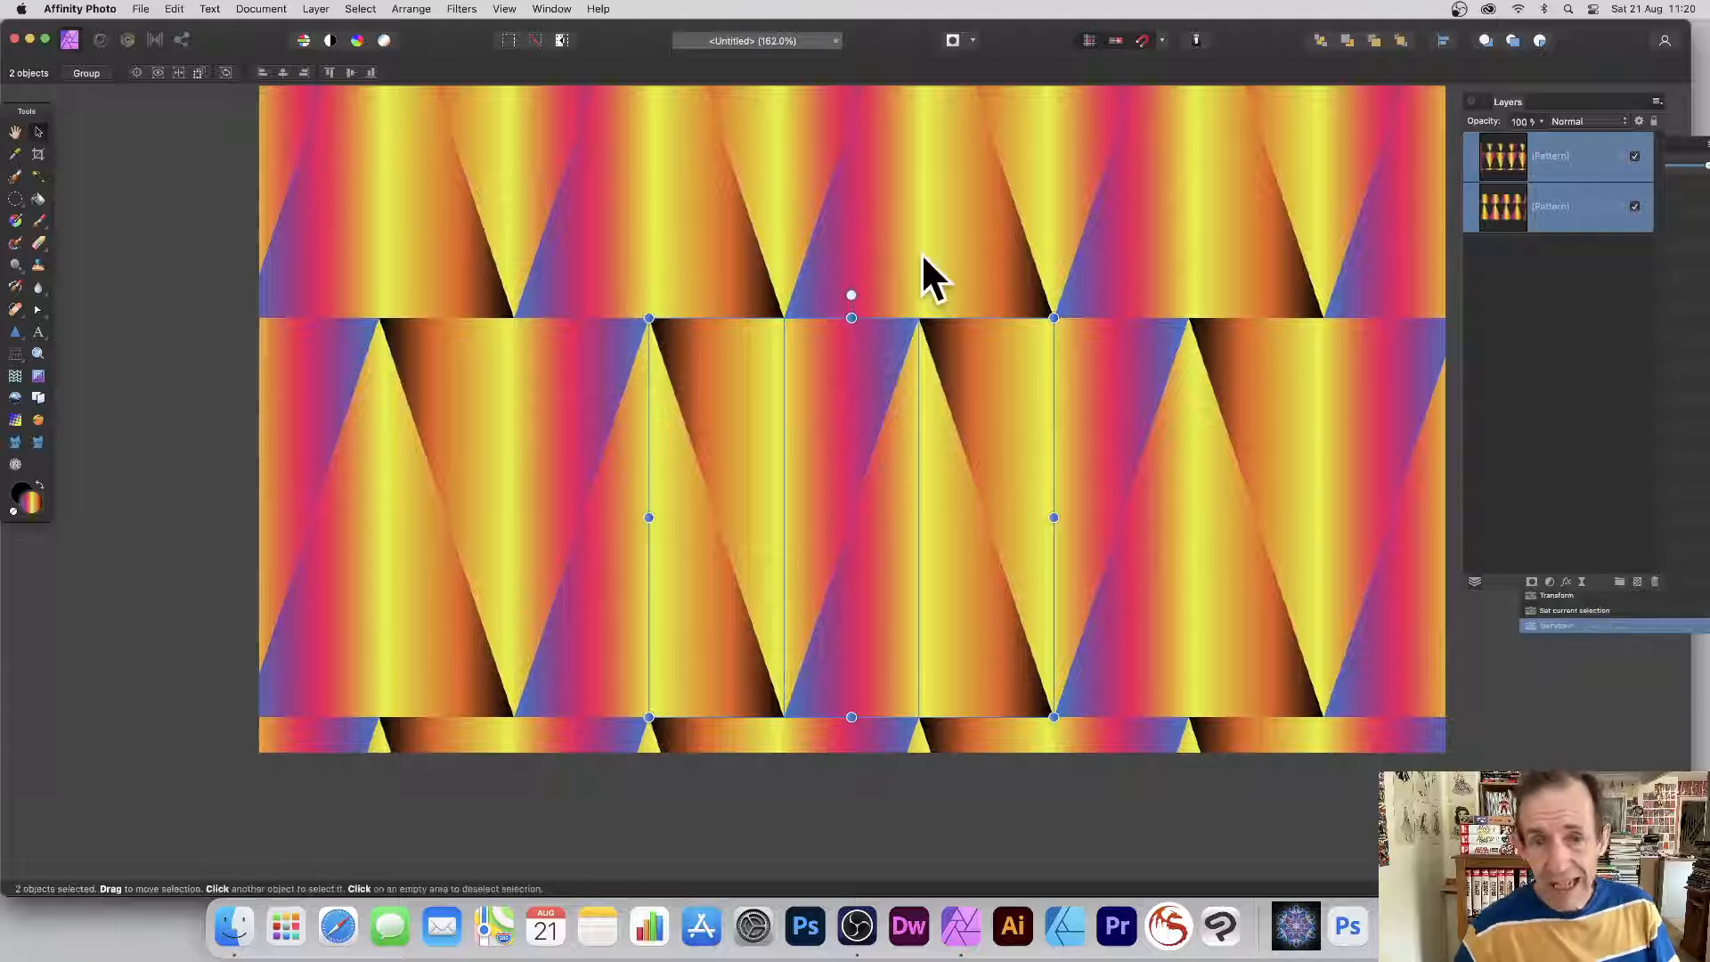
pyautogui.moveTo(830, 404); pyautogui.dragTo(821, 329)
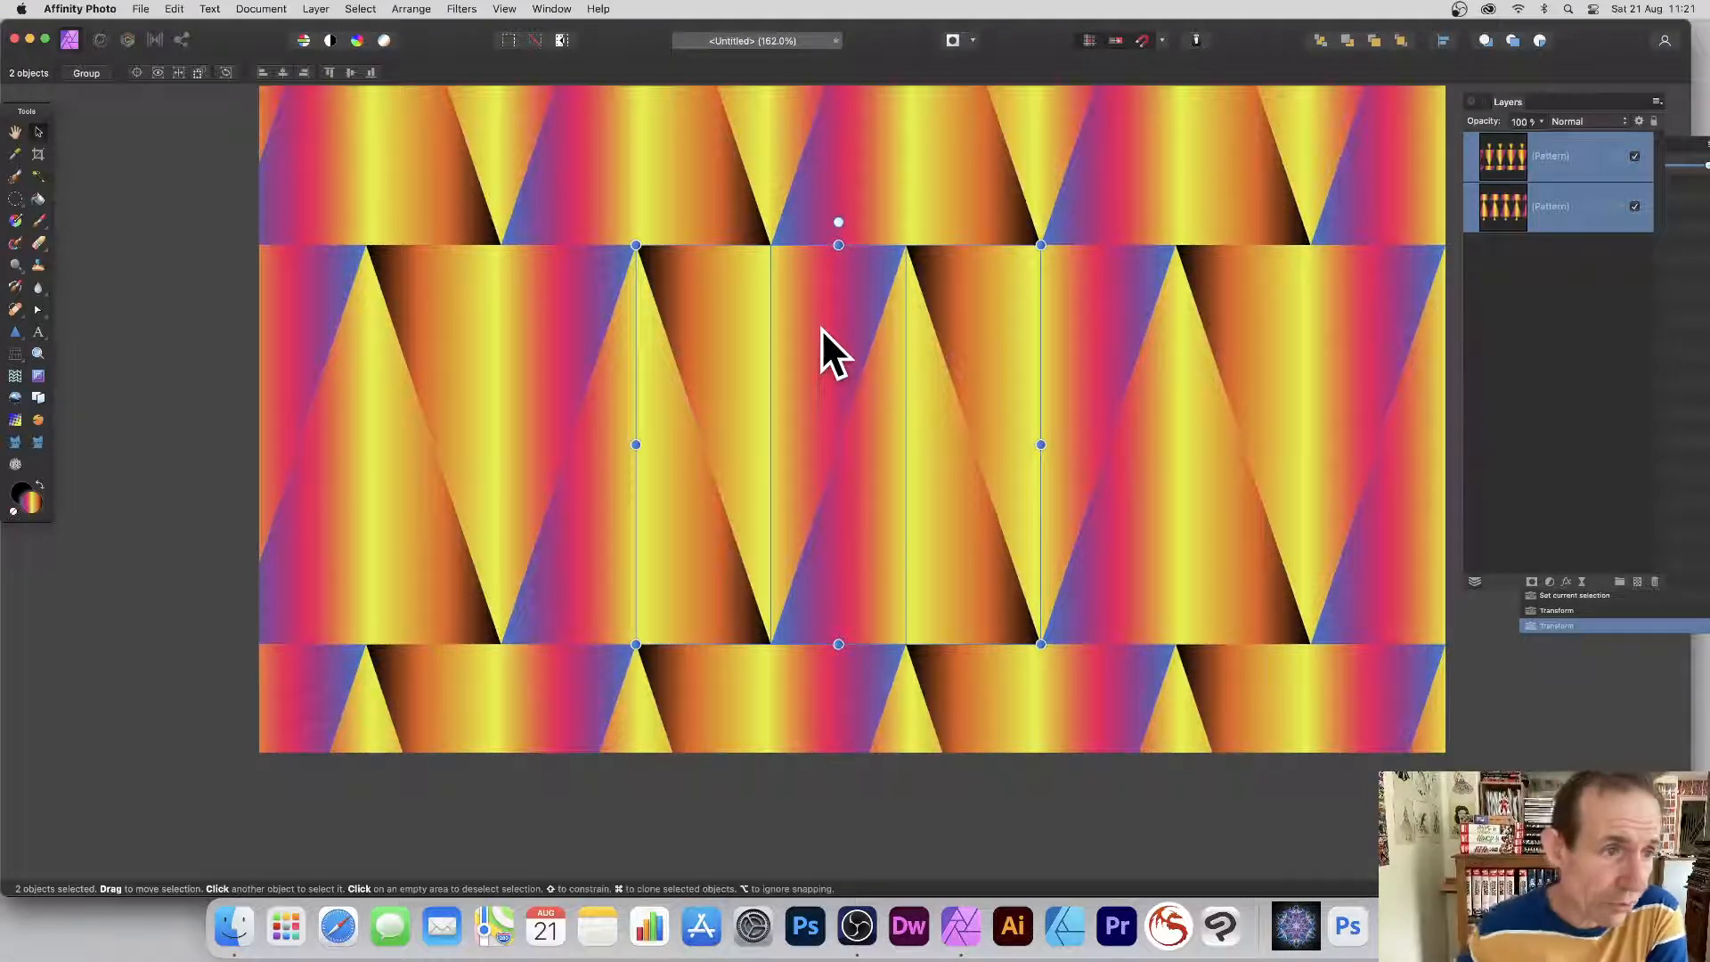
pyautogui.click(15, 220)
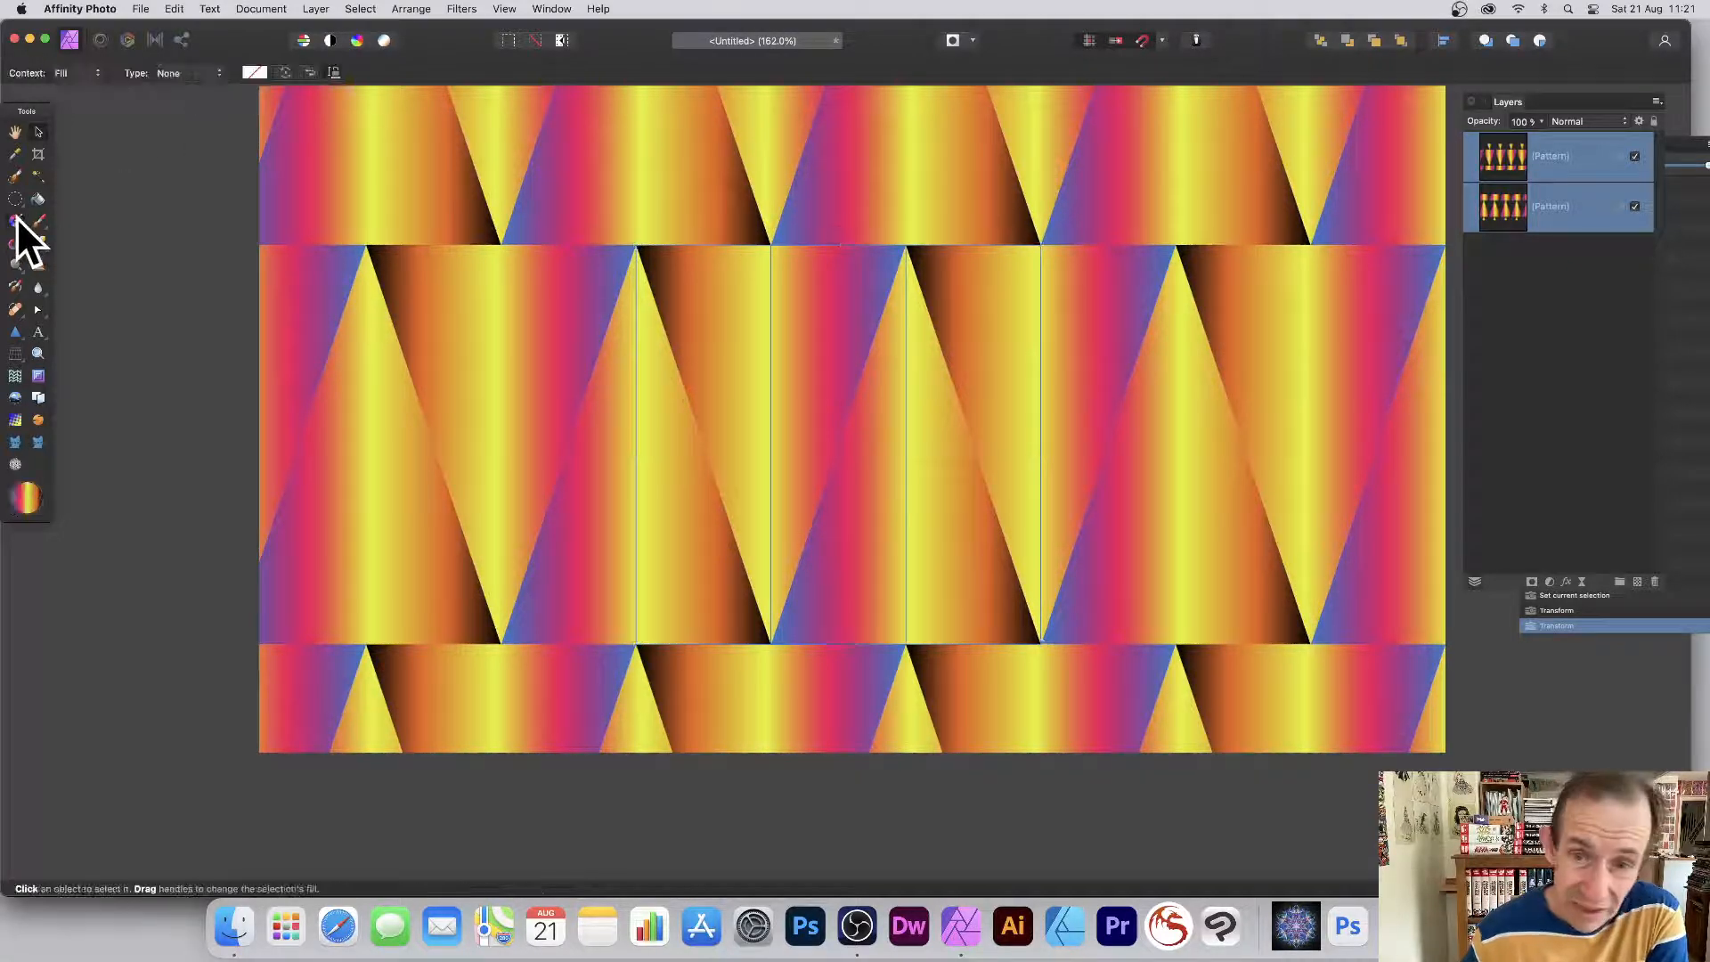
pyautogui.moveTo(539, 174); pyautogui.dragTo(1050, 495)
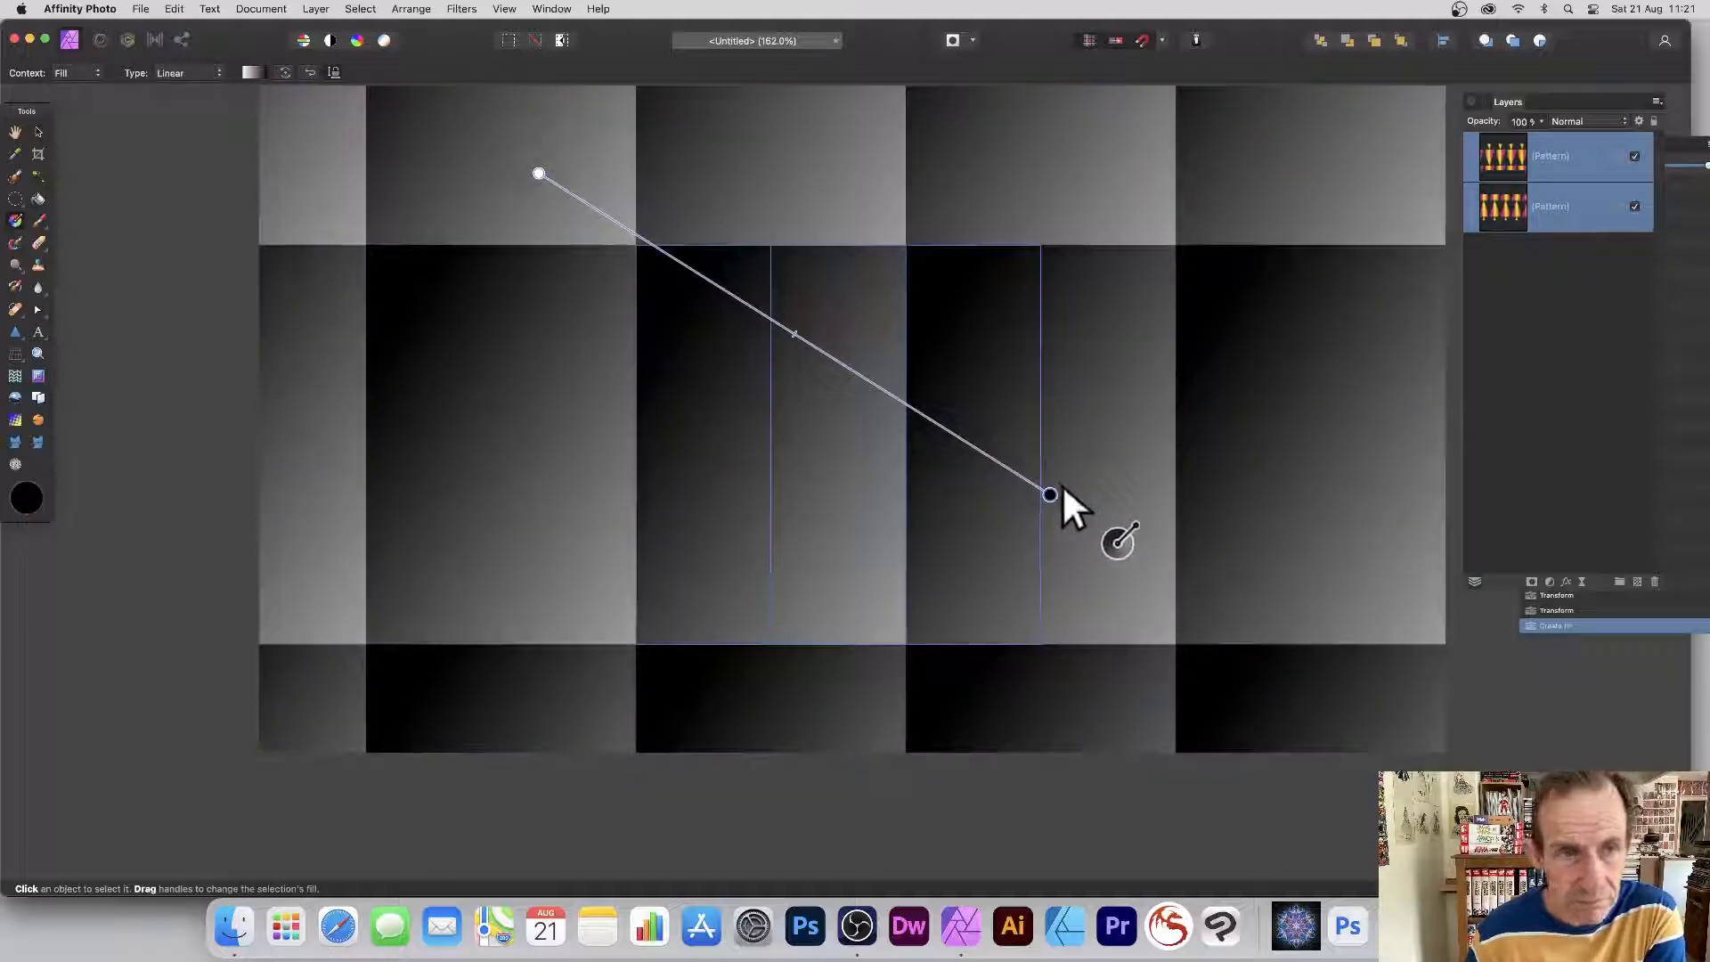
pyautogui.press('super+z')
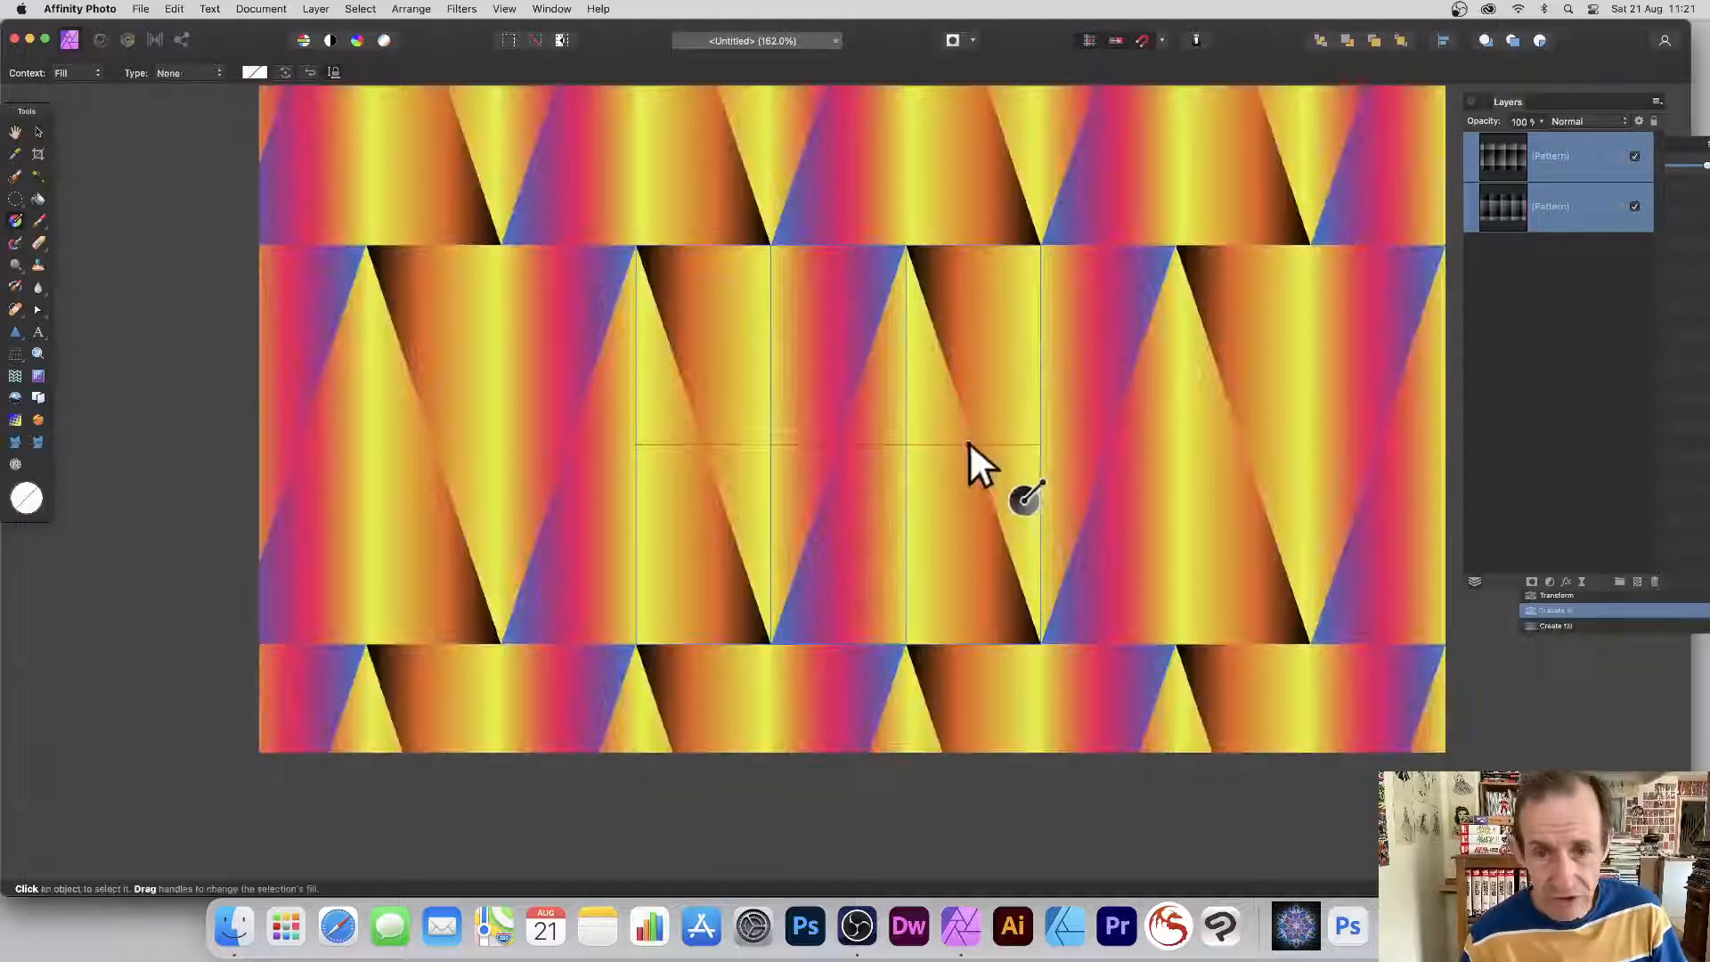
pyautogui.click(1531, 280)
pyautogui.click(1510, 159)
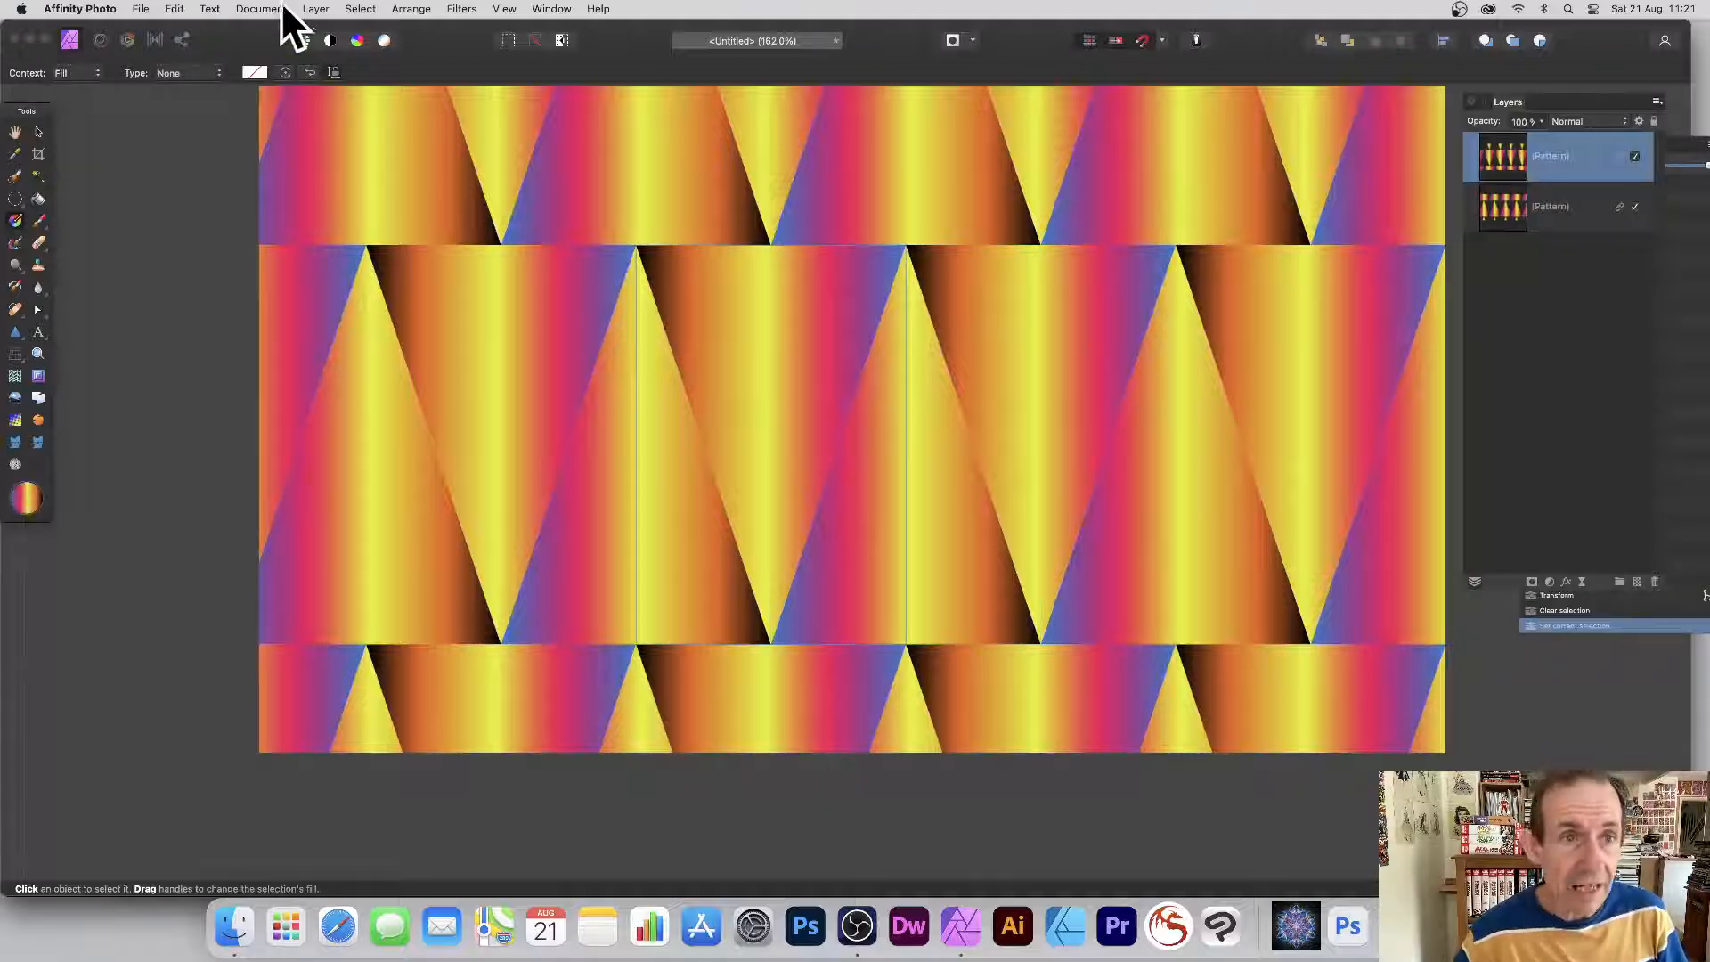
# Select the top pattern layer's painted area and shade it with a black-to-white gradient.
pyautogui.click(359, 9)
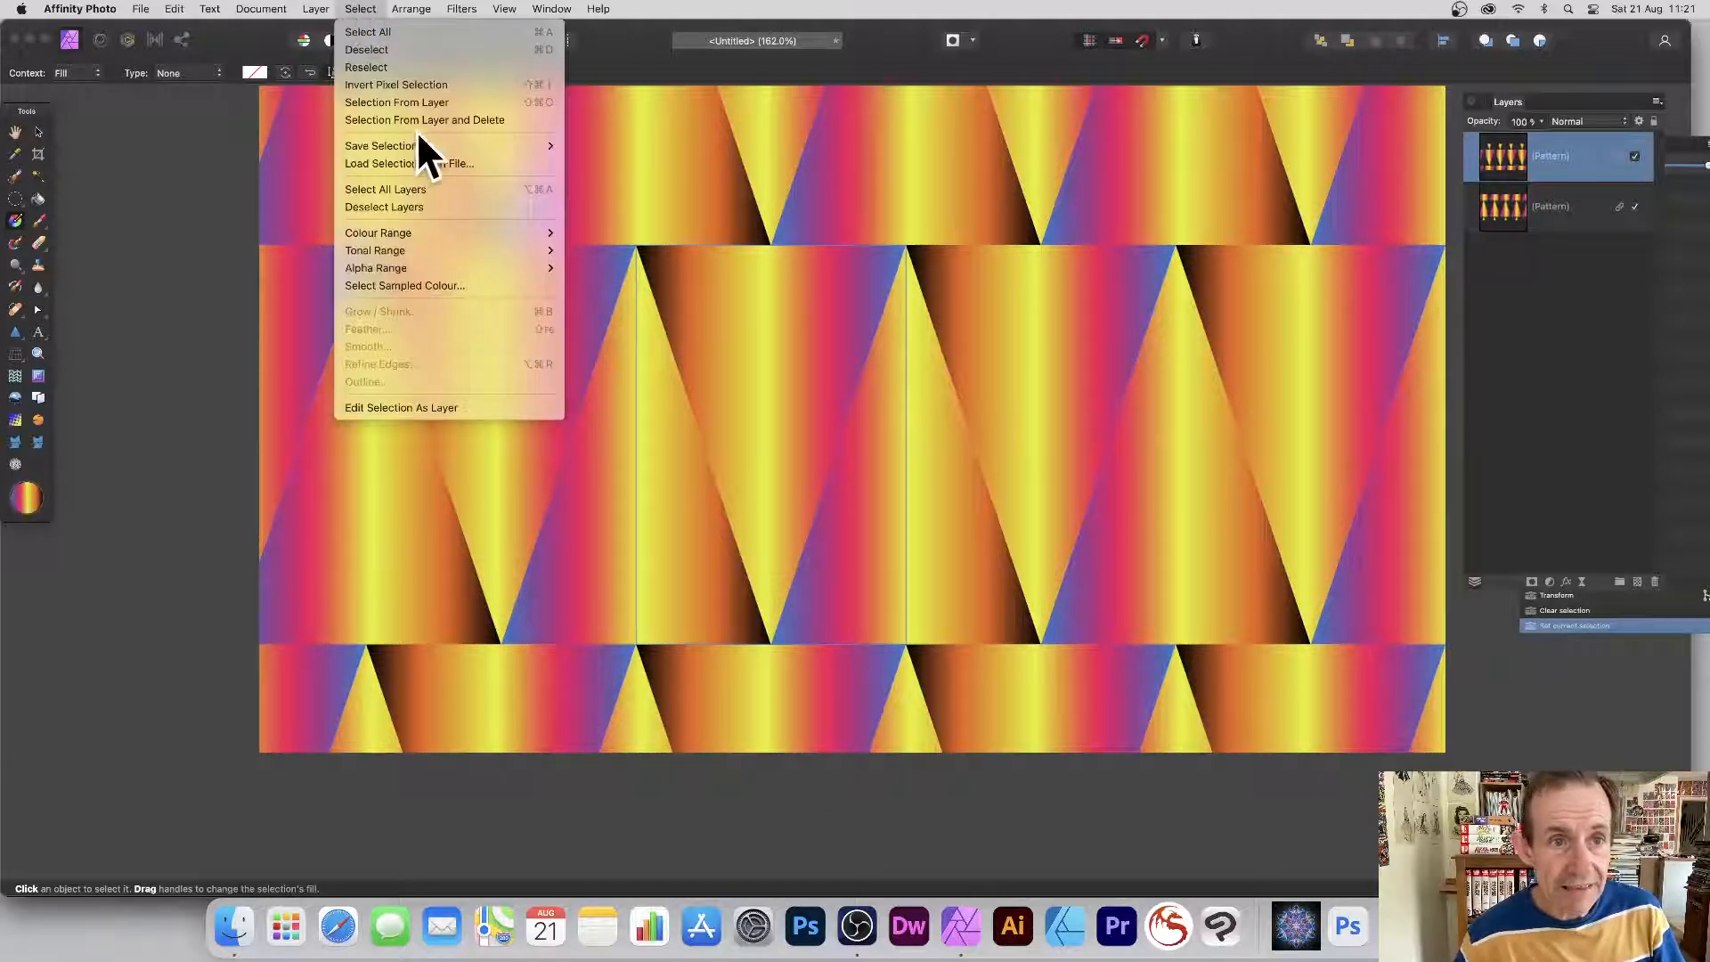
pyautogui.click(436, 101)
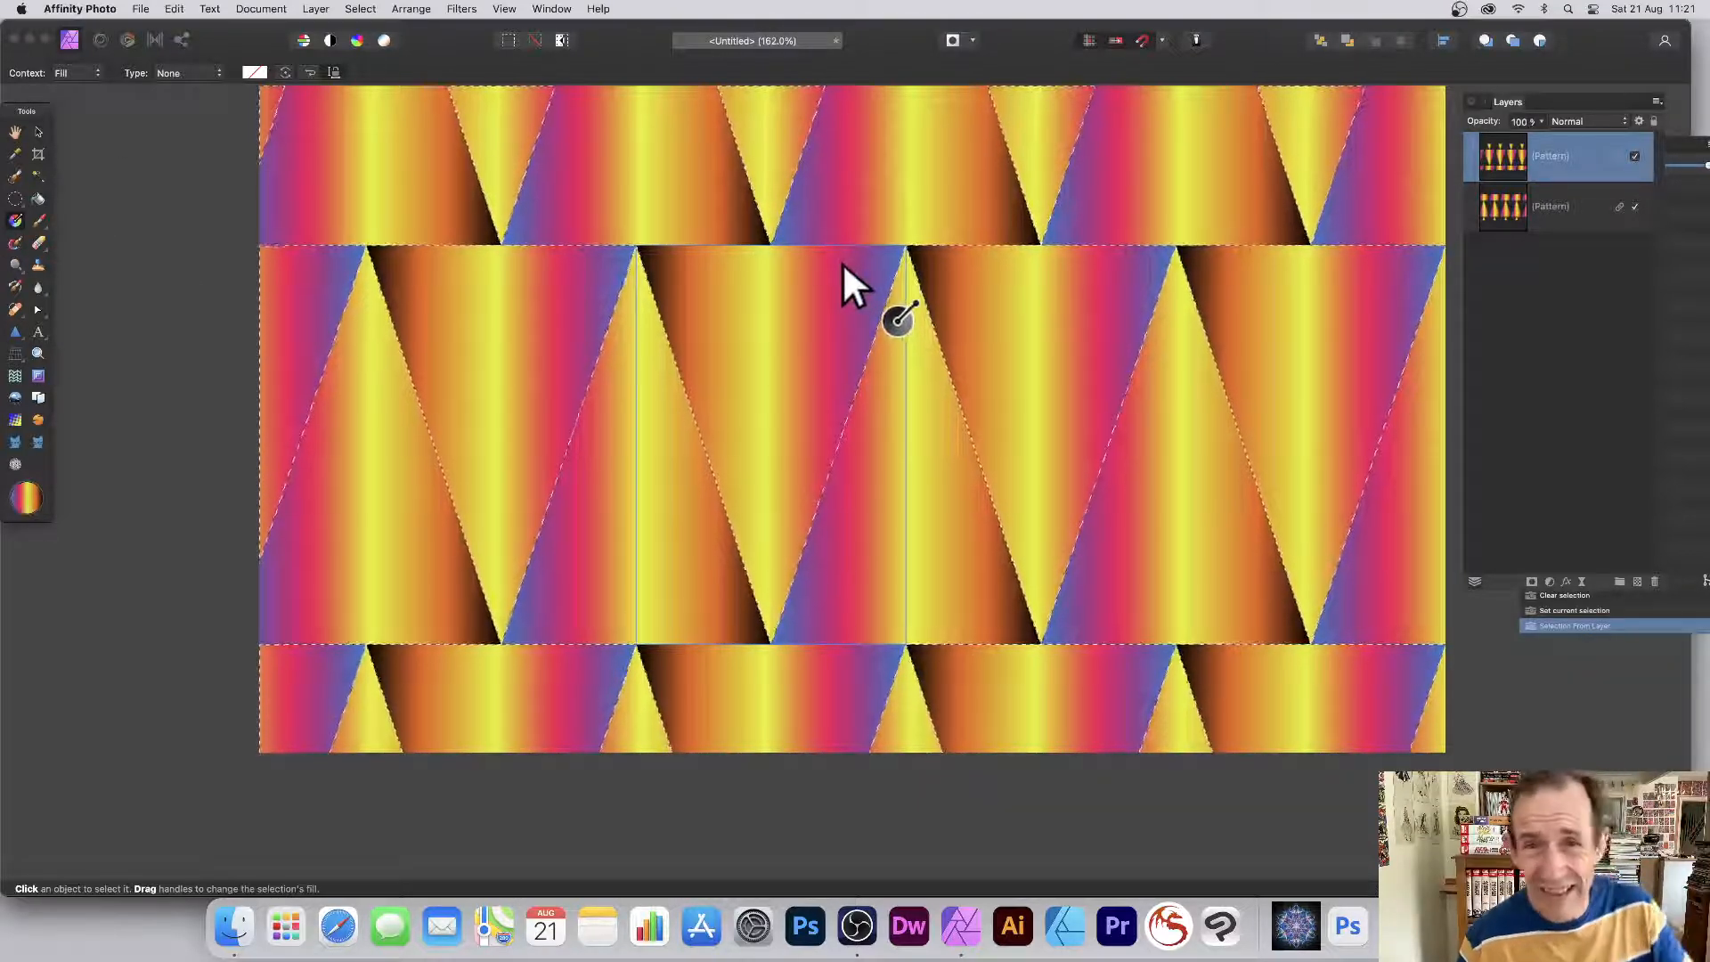
pyautogui.moveTo(870, 257); pyautogui.dragTo(657, 426)
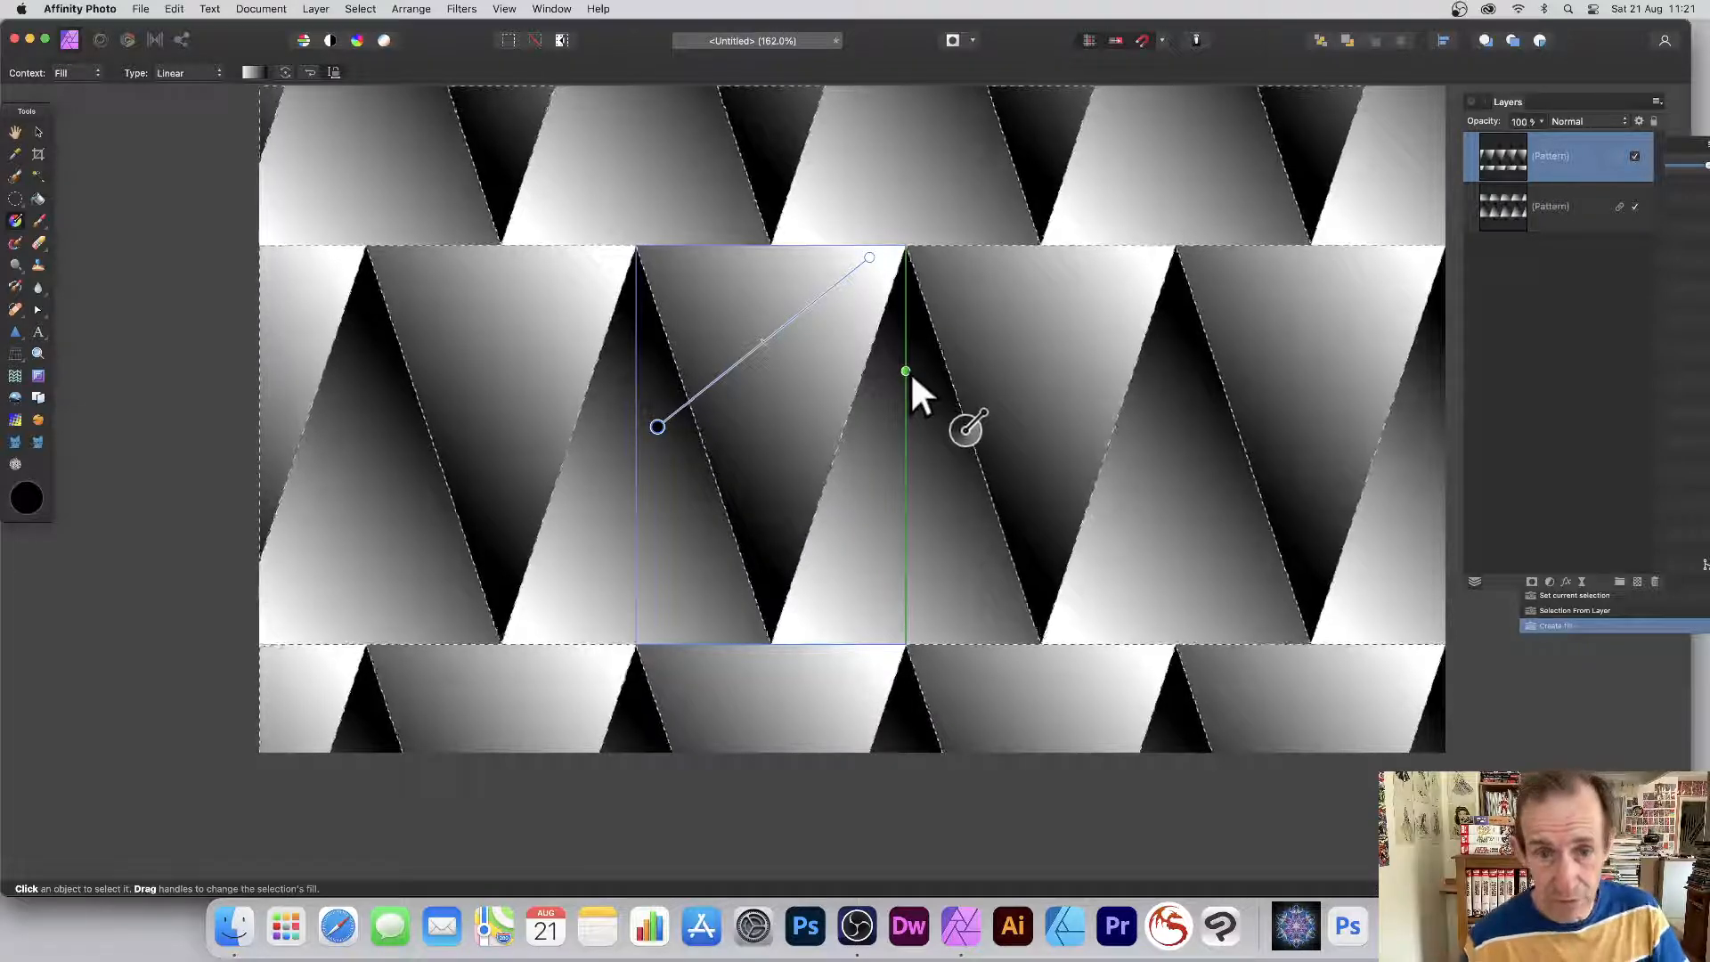
# Move the gradient's start and end handles diagonally so the triangles shade in softer greys.
pyautogui.click(658, 426)
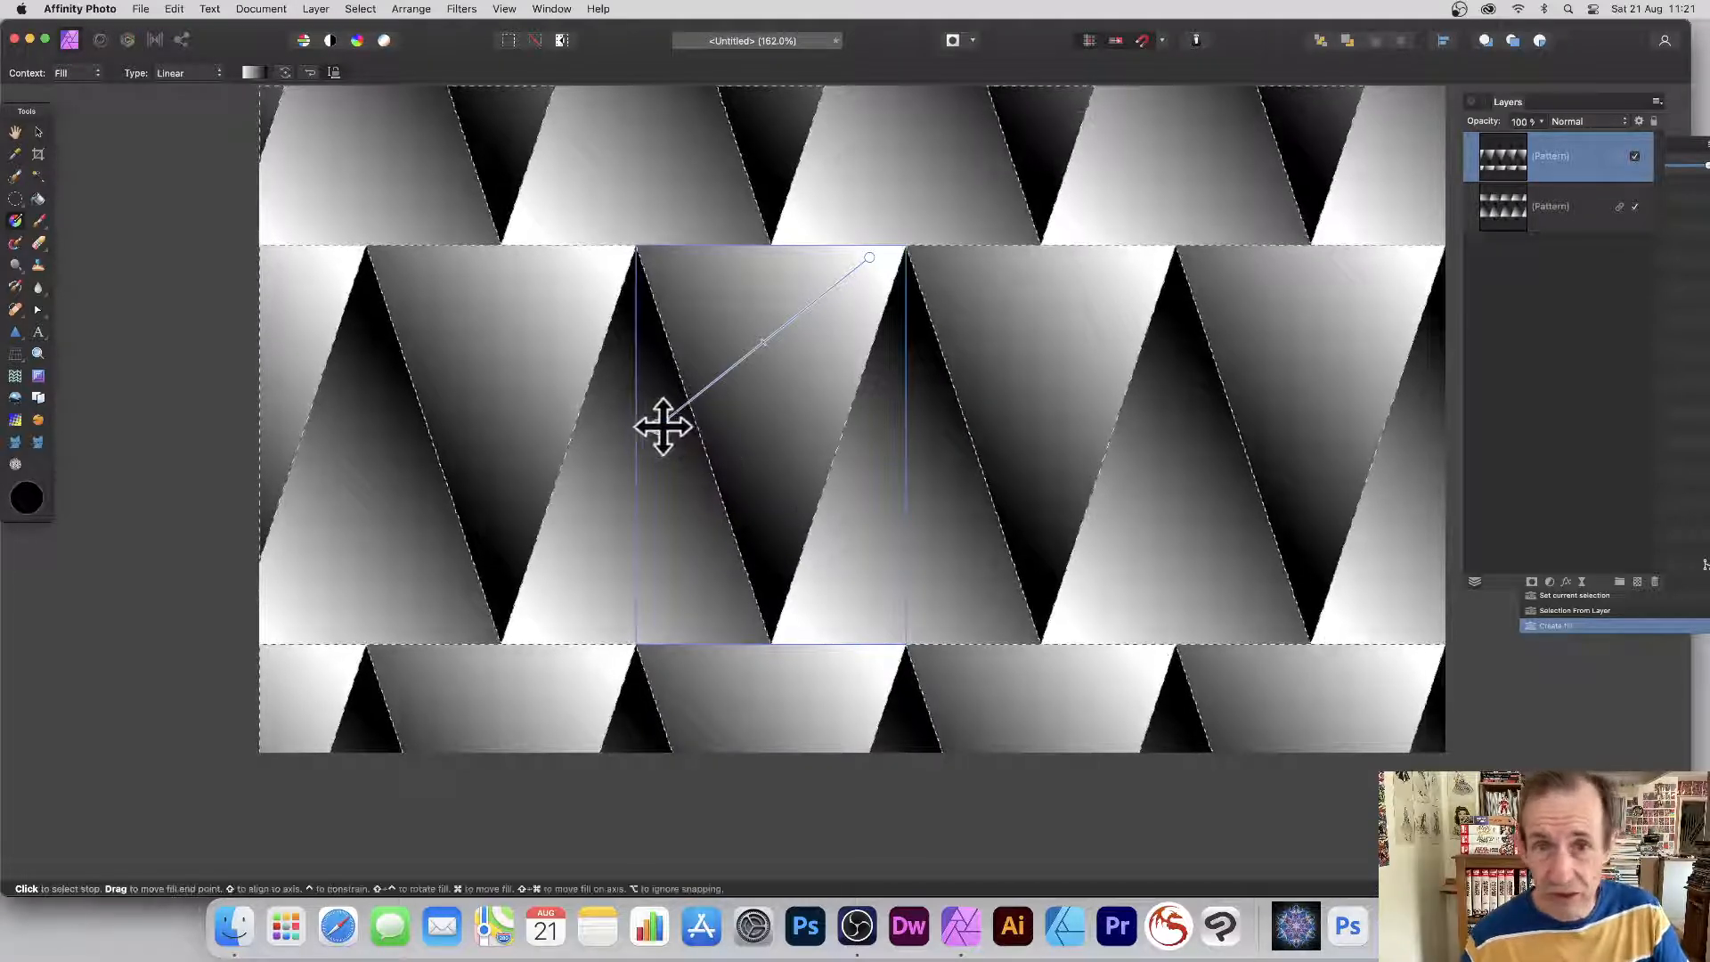
pyautogui.moveTo(663, 426)
pyautogui.mouseDown()
pyautogui.moveTo(794, 461)
pyautogui.moveTo(629, 527)
pyautogui.moveTo(674, 546)
pyautogui.moveTo(683, 584)
pyautogui.moveTo(668, 549)
pyautogui.moveTo(576, 572)
pyautogui.moveTo(569, 550)
pyautogui.moveTo(809, 420)
pyautogui.moveTo(534, 545)
pyautogui.mouseUp()
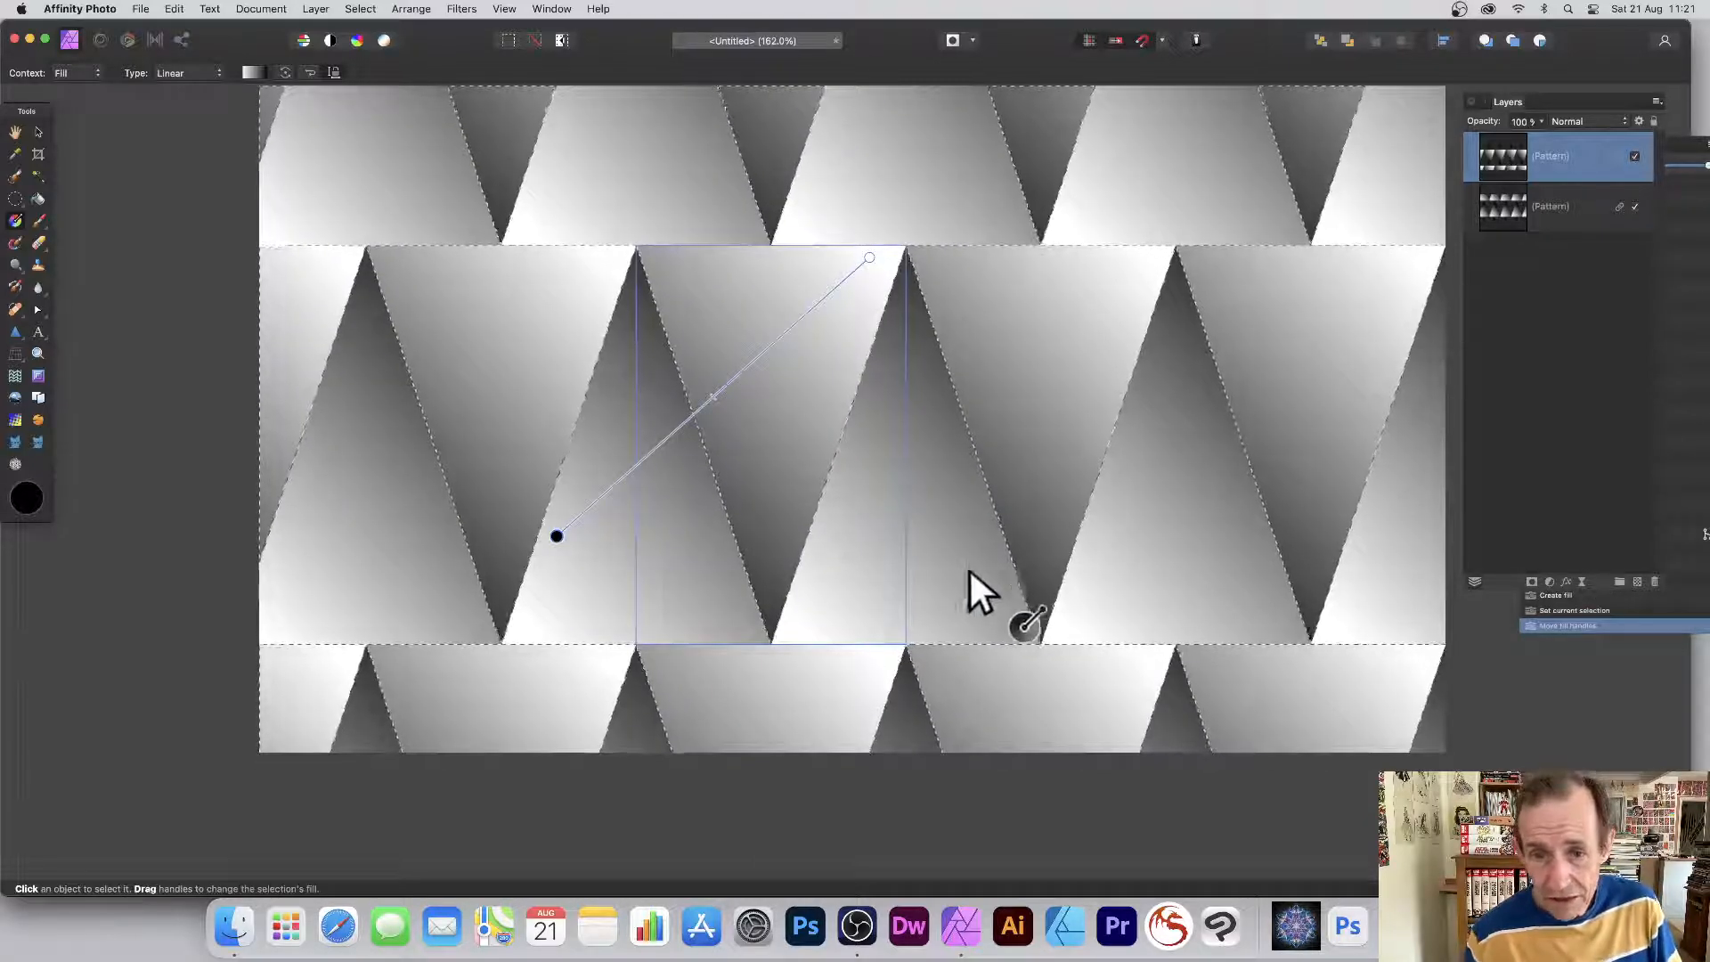
pyautogui.click(870, 257)
pyautogui.moveTo(972, 253)
pyautogui.mouseDown()
pyautogui.moveTo(1060, 255)
pyautogui.moveTo(751, 317)
pyautogui.moveTo(862, 174)
pyautogui.moveTo(905, 177)
pyautogui.mouseUp()
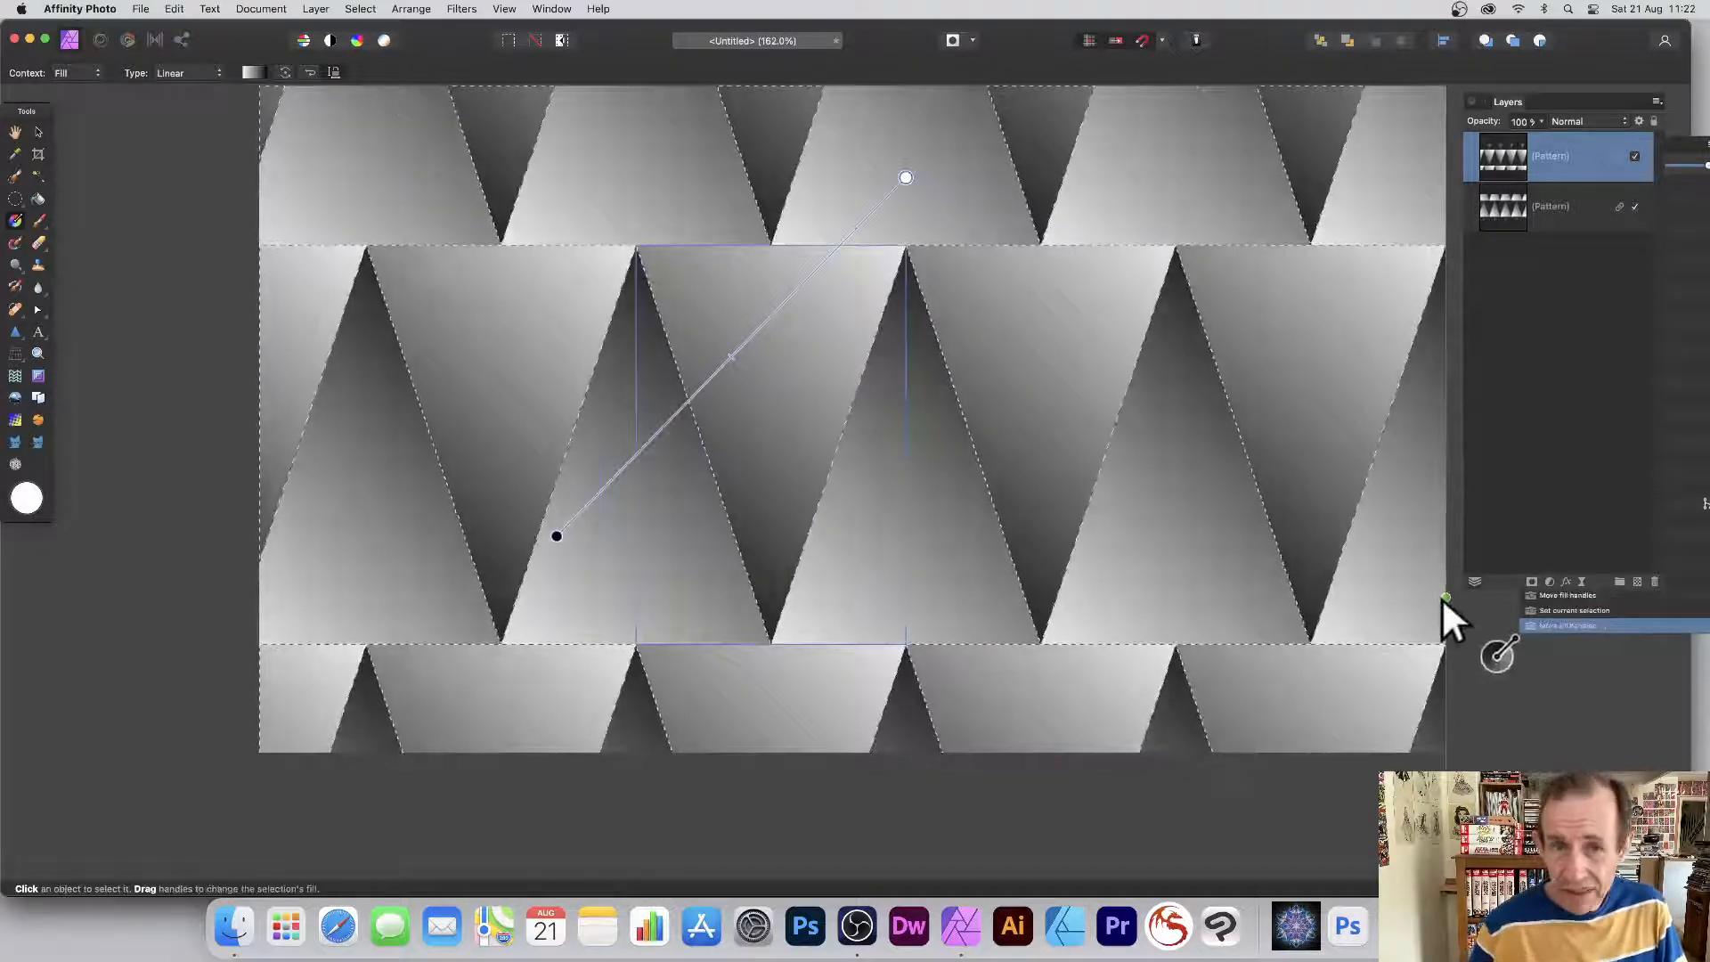
pyautogui.click(361, 9)
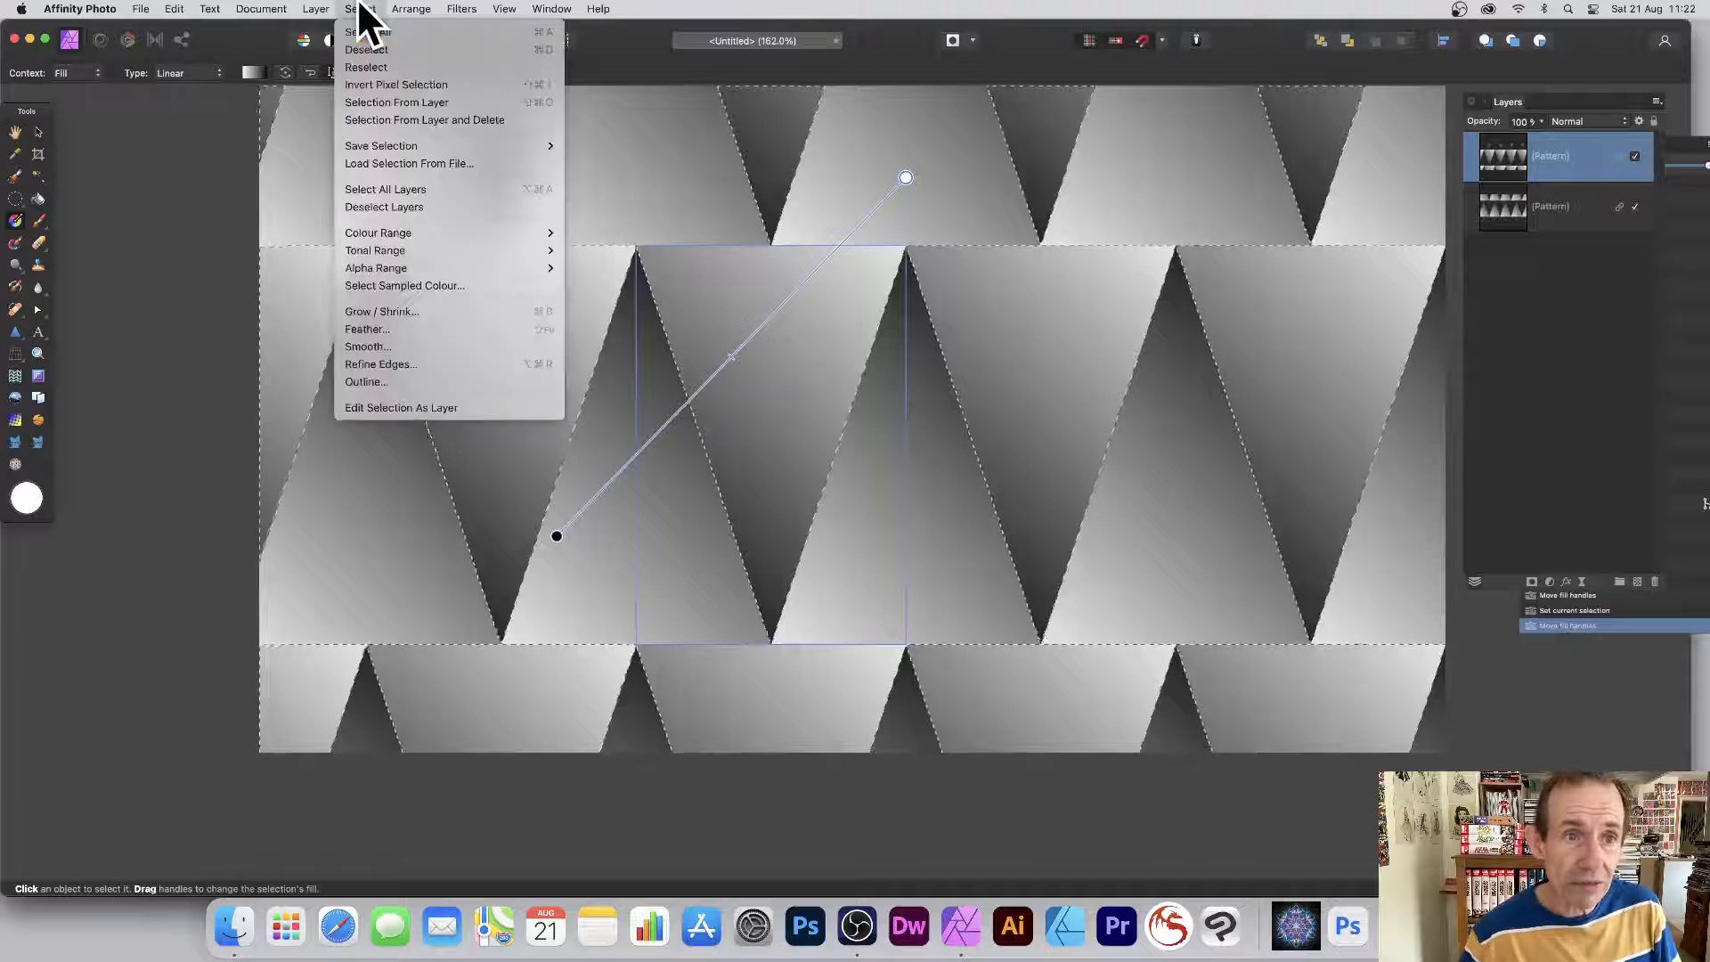
# Deselect, then scale both Pattern layers together into narrower, more numerous triangles.
pyautogui.click(364, 50)
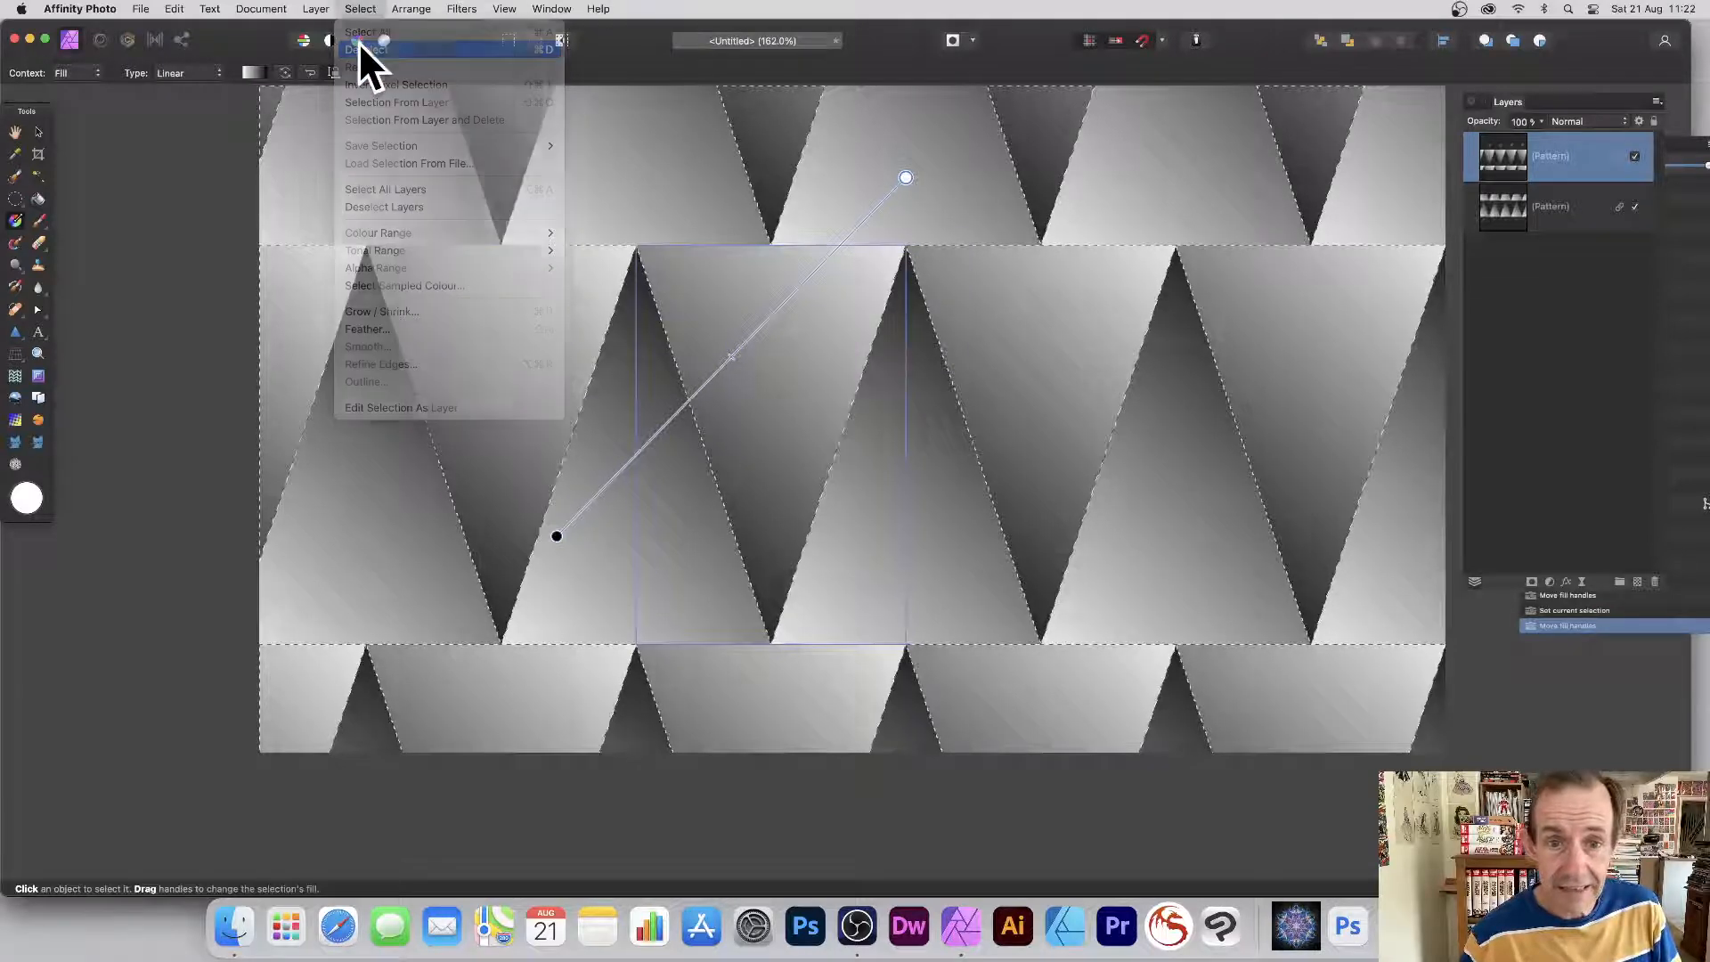
pyautogui.click(39, 131)
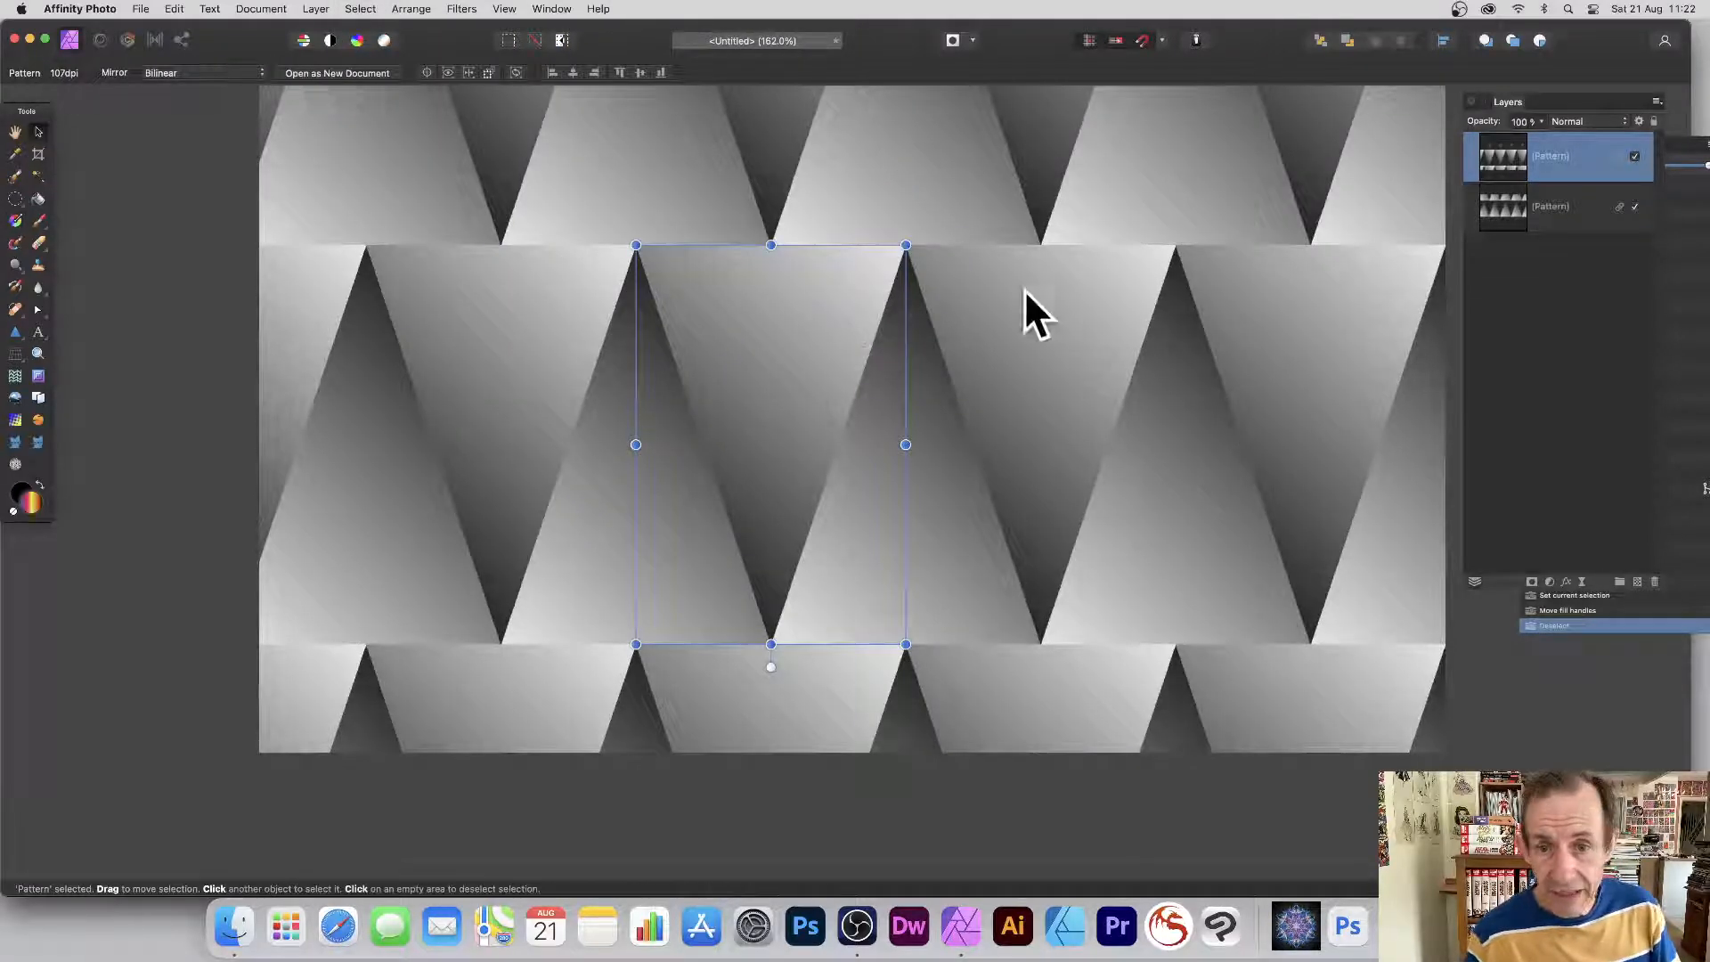
pyautogui.keyDown('shift'); pyautogui.click(1548, 203); pyautogui.keyUp('shift')
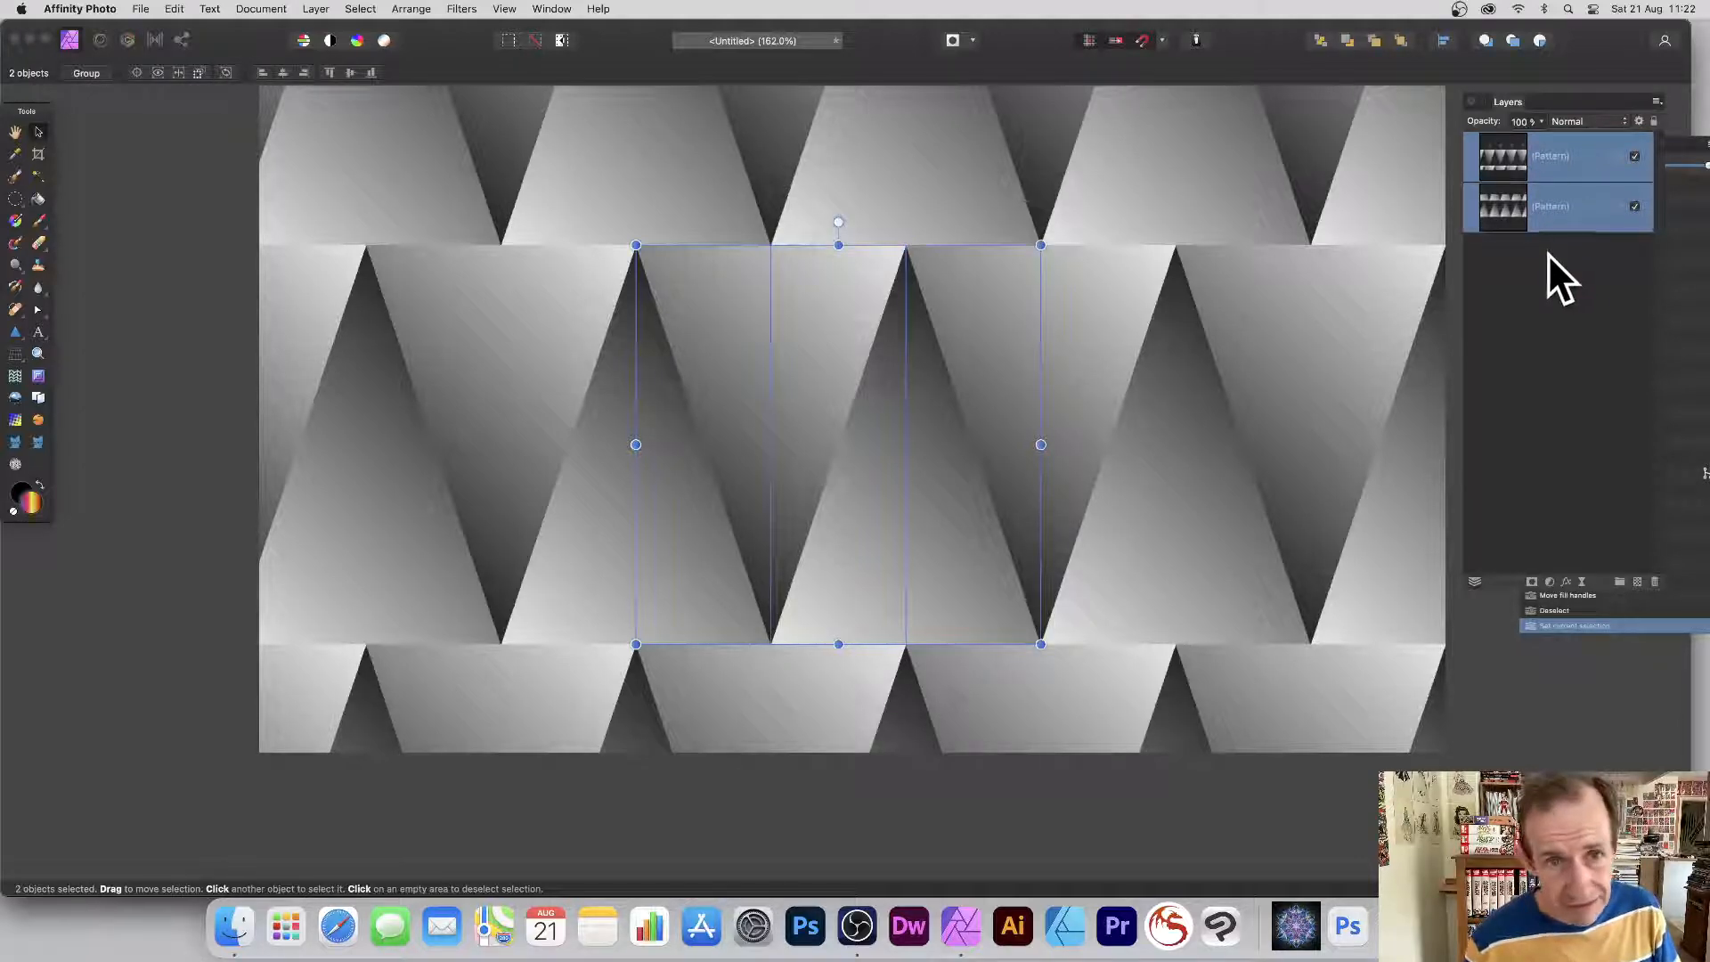
pyautogui.moveTo(636, 244); pyautogui.dragTo(778, 319)
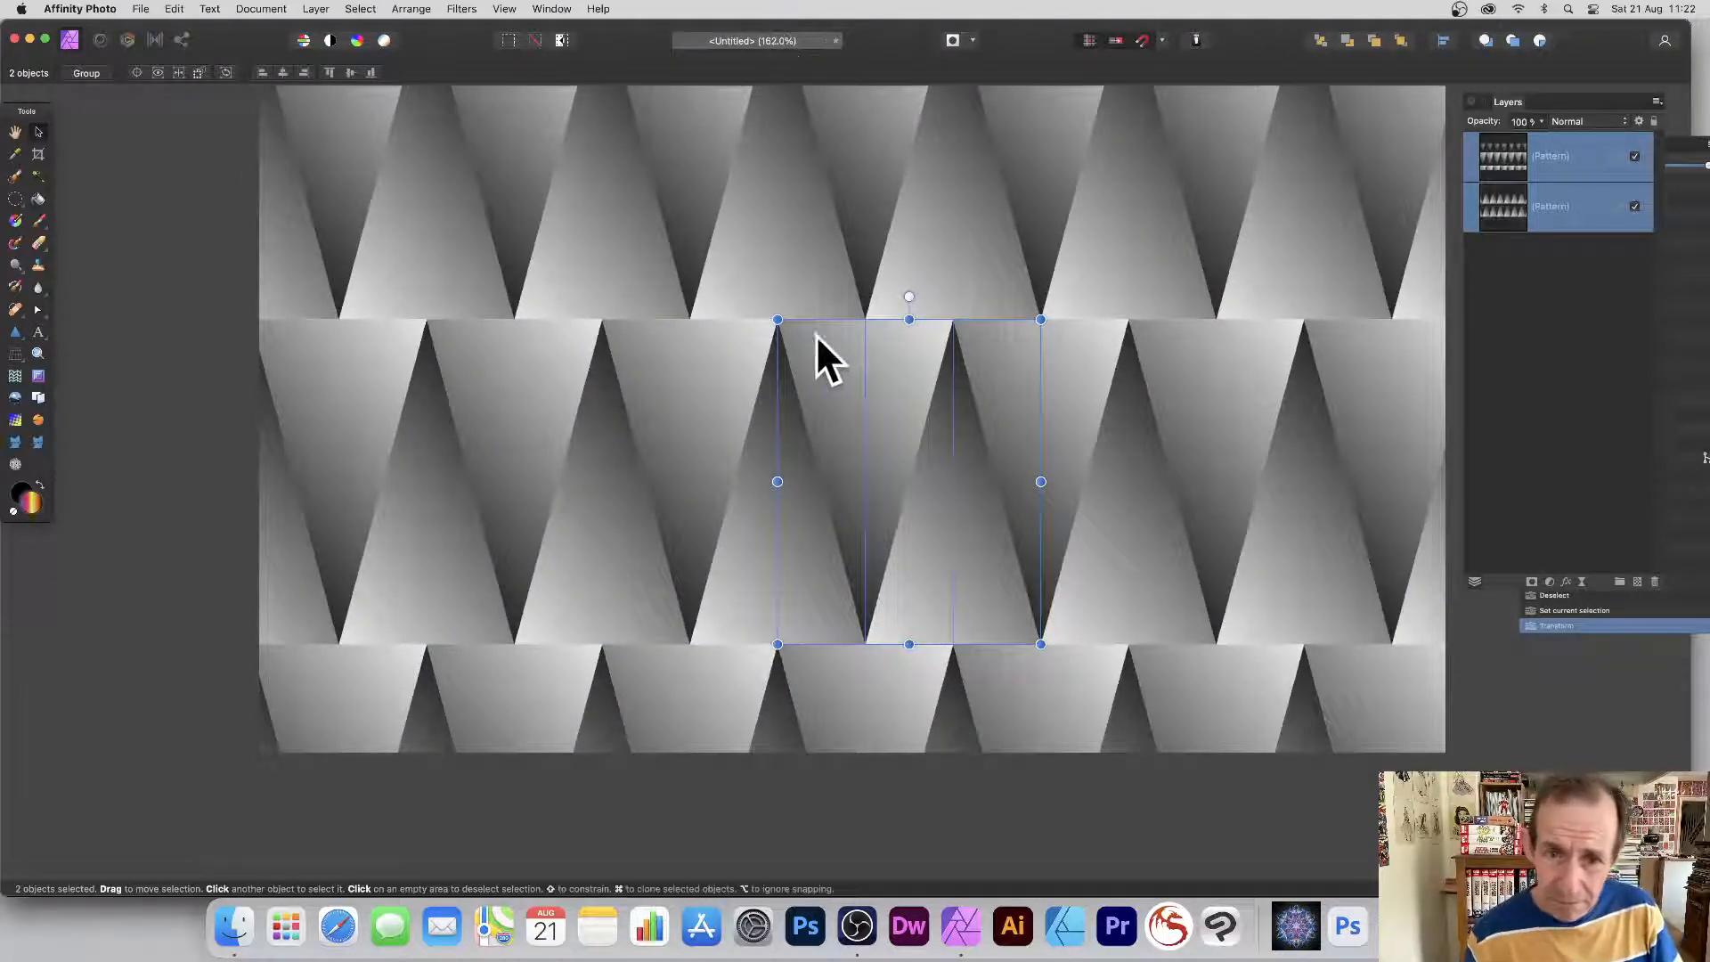
pyautogui.moveTo(777, 319); pyautogui.dragTo(866, 344)
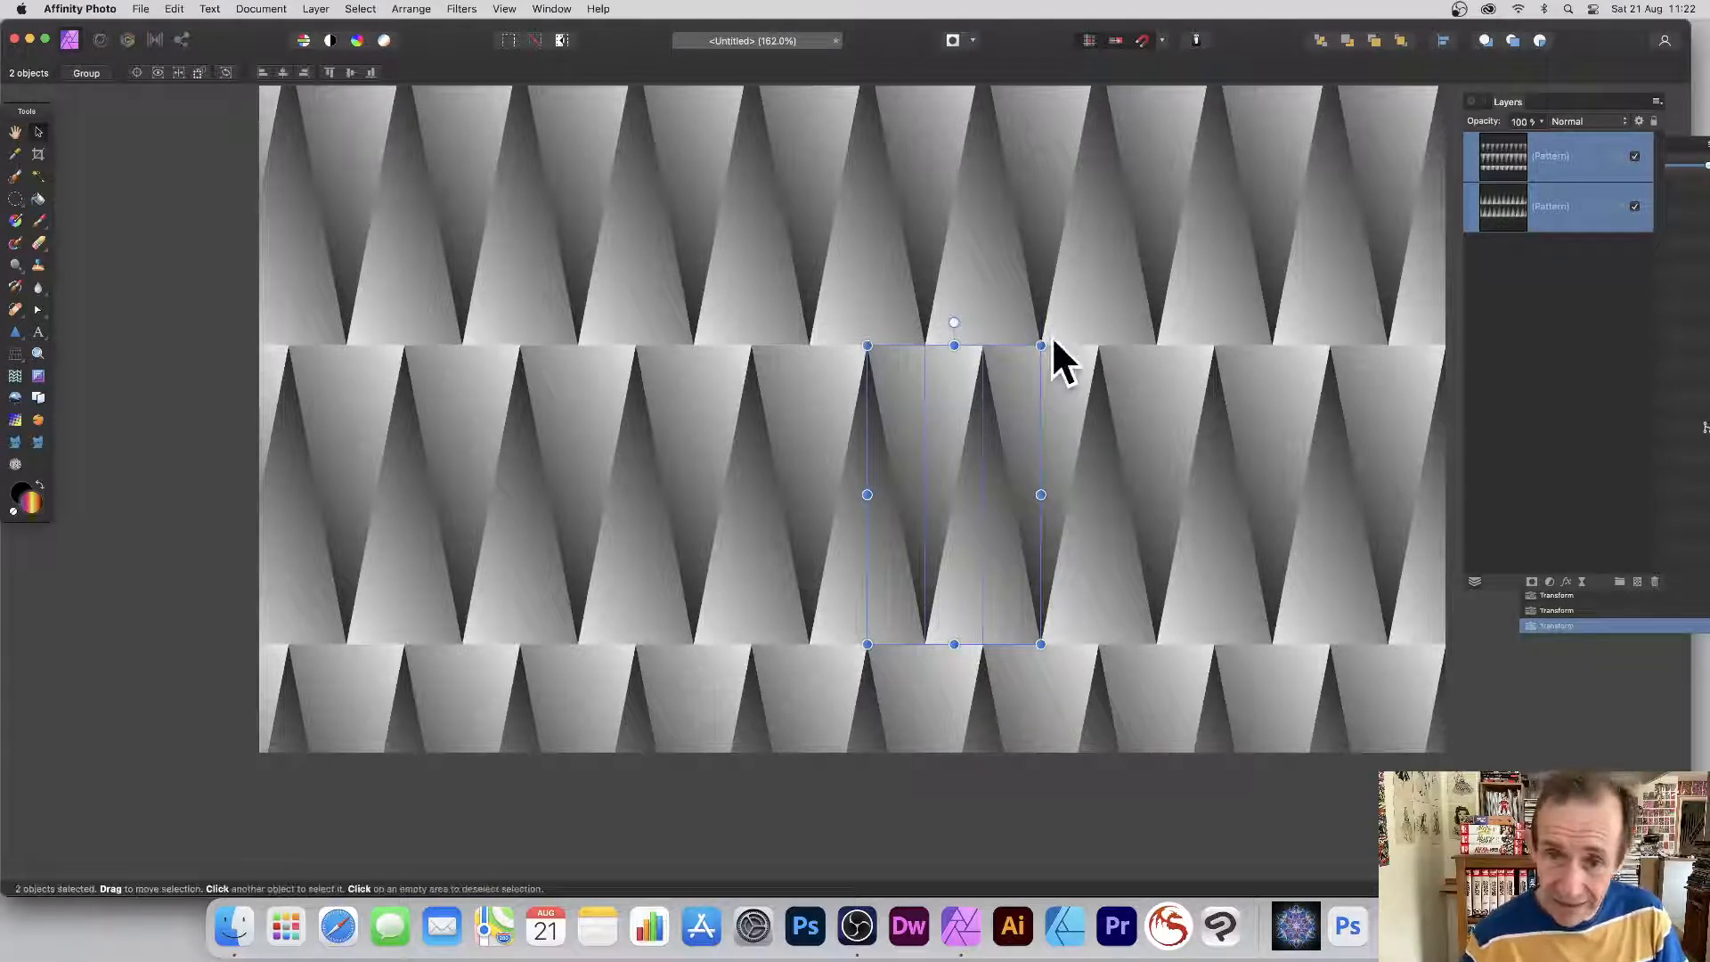
pyautogui.press('super+d')
pyautogui.click(1551, 158)
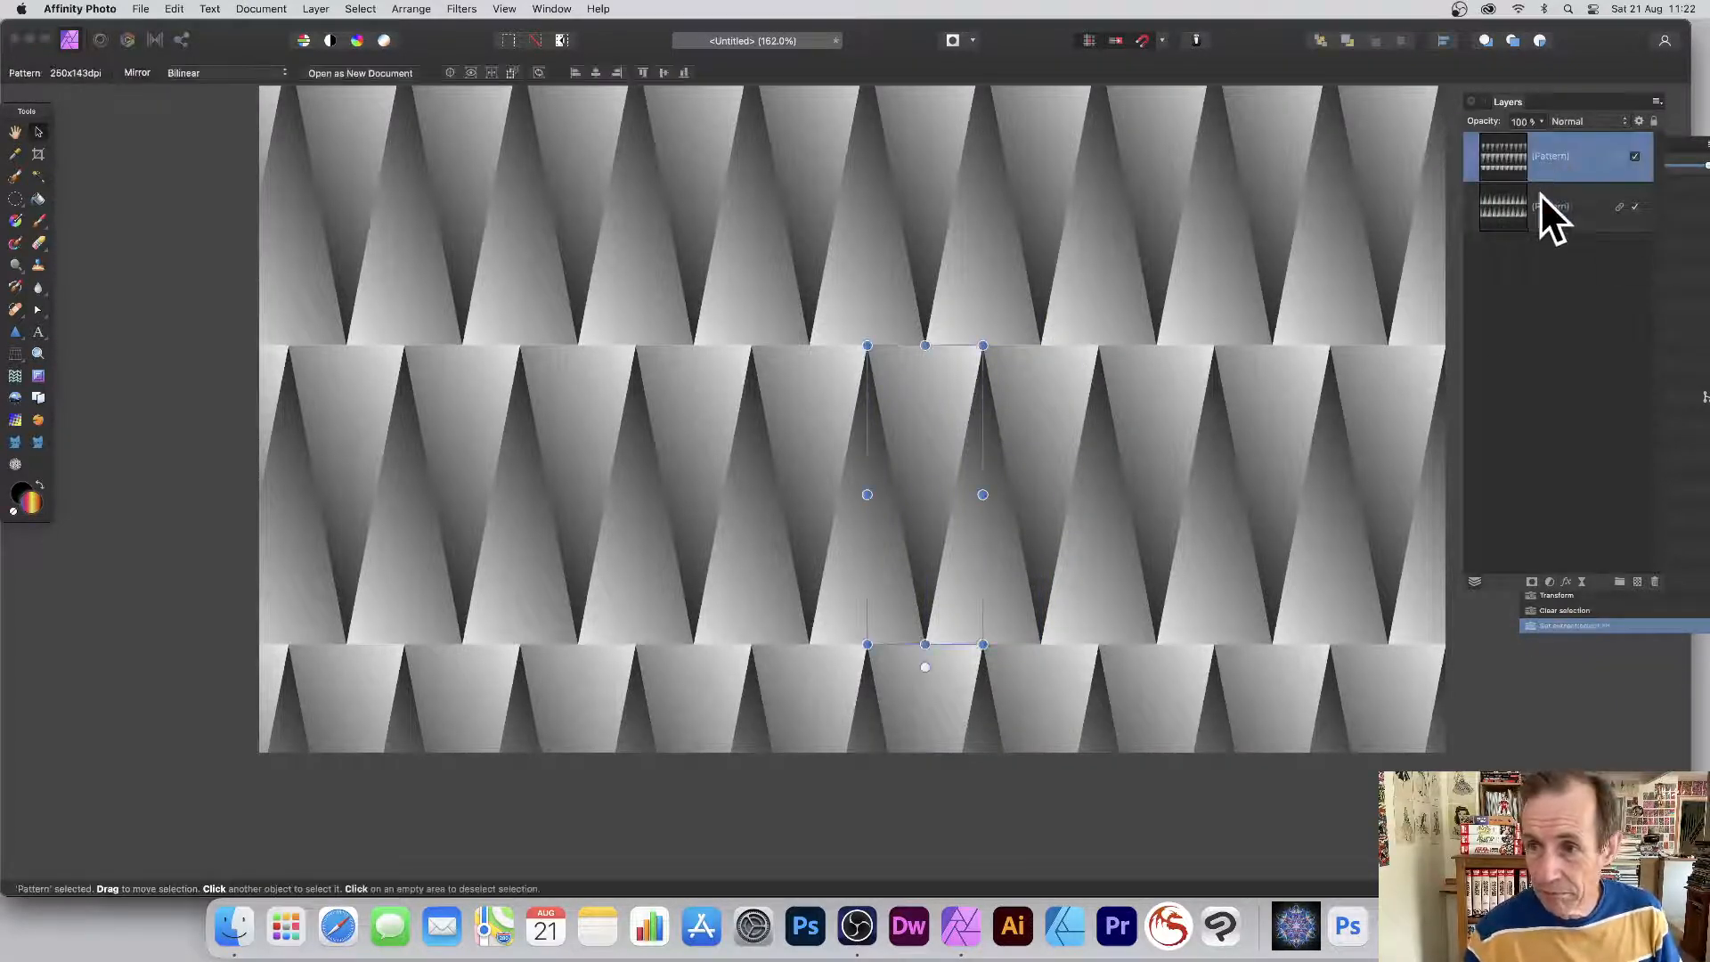
# Shear, rotate, resize and reposition both Pattern layers so the triangle rows slant diagonally upward.
pyautogui.keyDown('shift'); pyautogui.click(1540, 200); pyautogui.keyUp('shift')
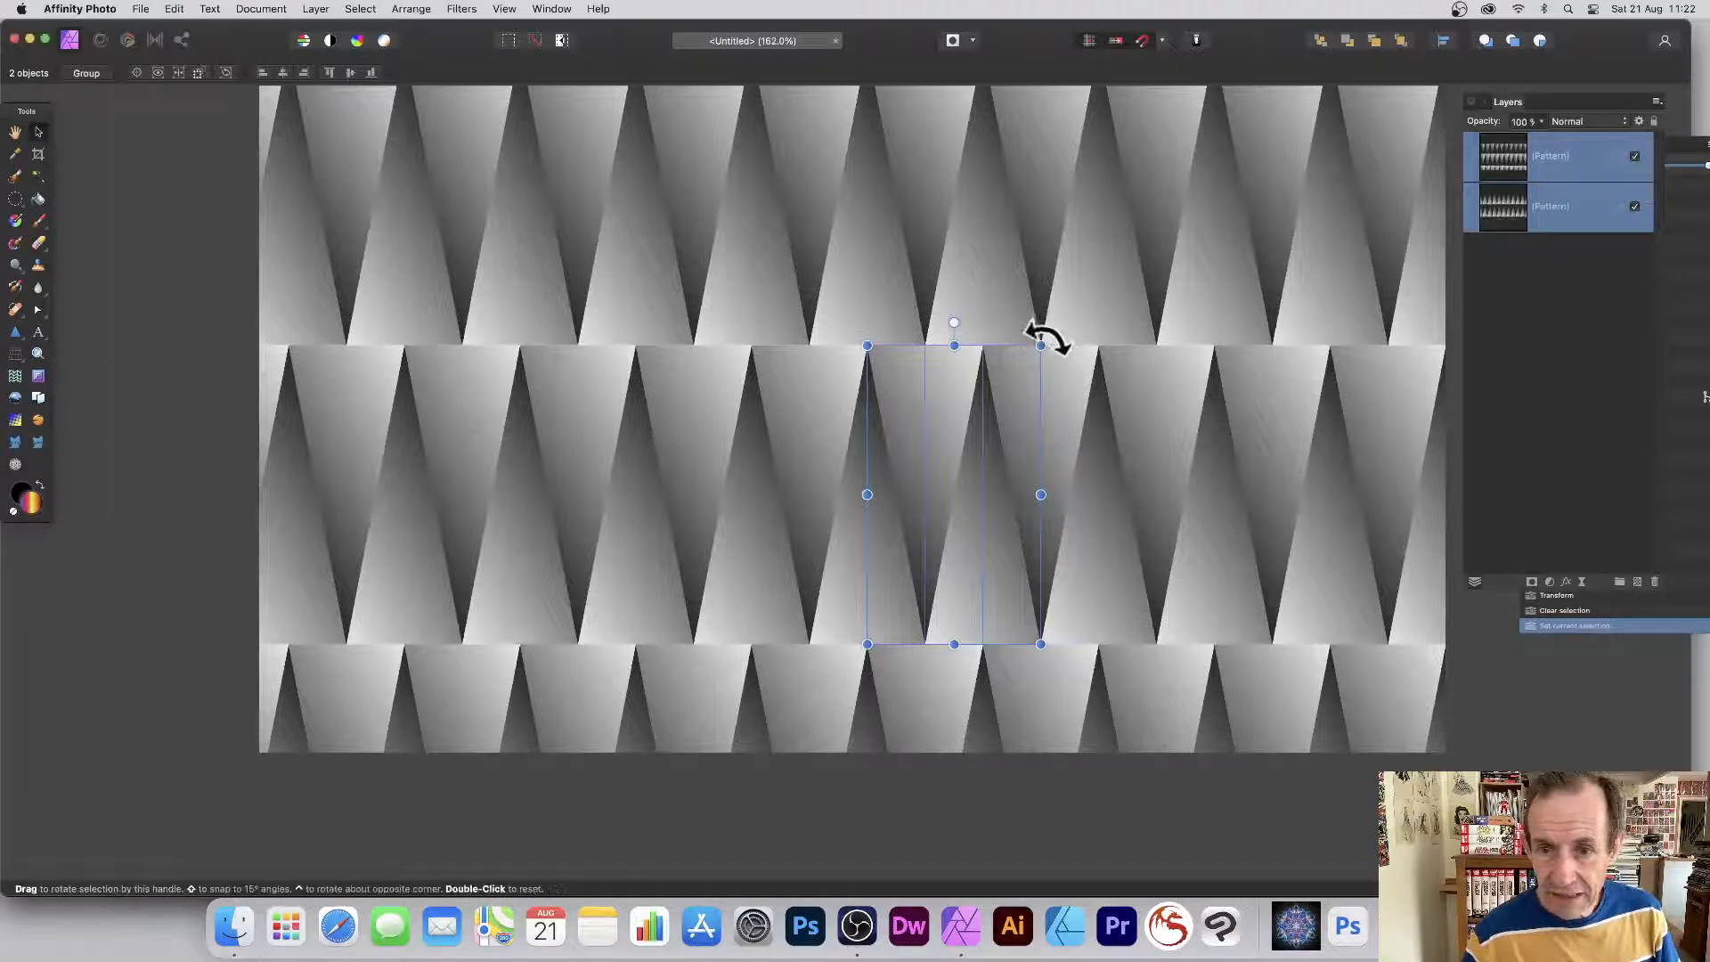
pyautogui.moveTo(1042, 336); pyautogui.dragTo(1165, 430)
pyautogui.moveTo(1021, 335); pyautogui.dragTo(970, 236)
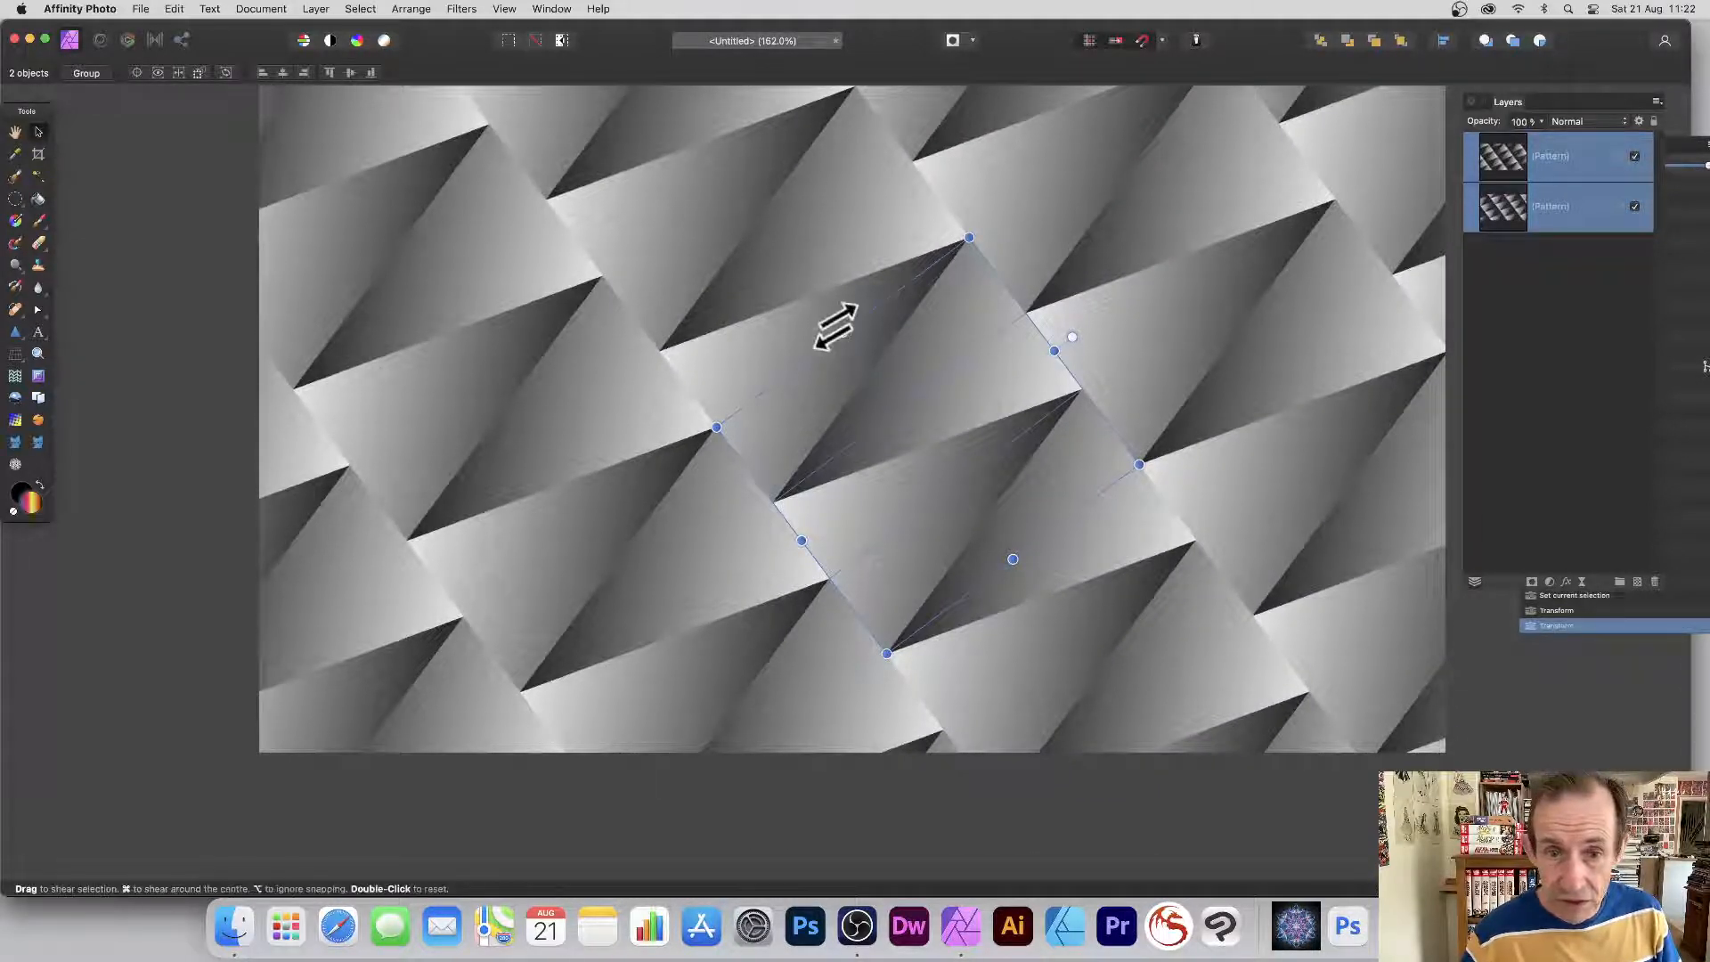
pyautogui.moveTo(831, 324); pyautogui.dragTo(679, 400)
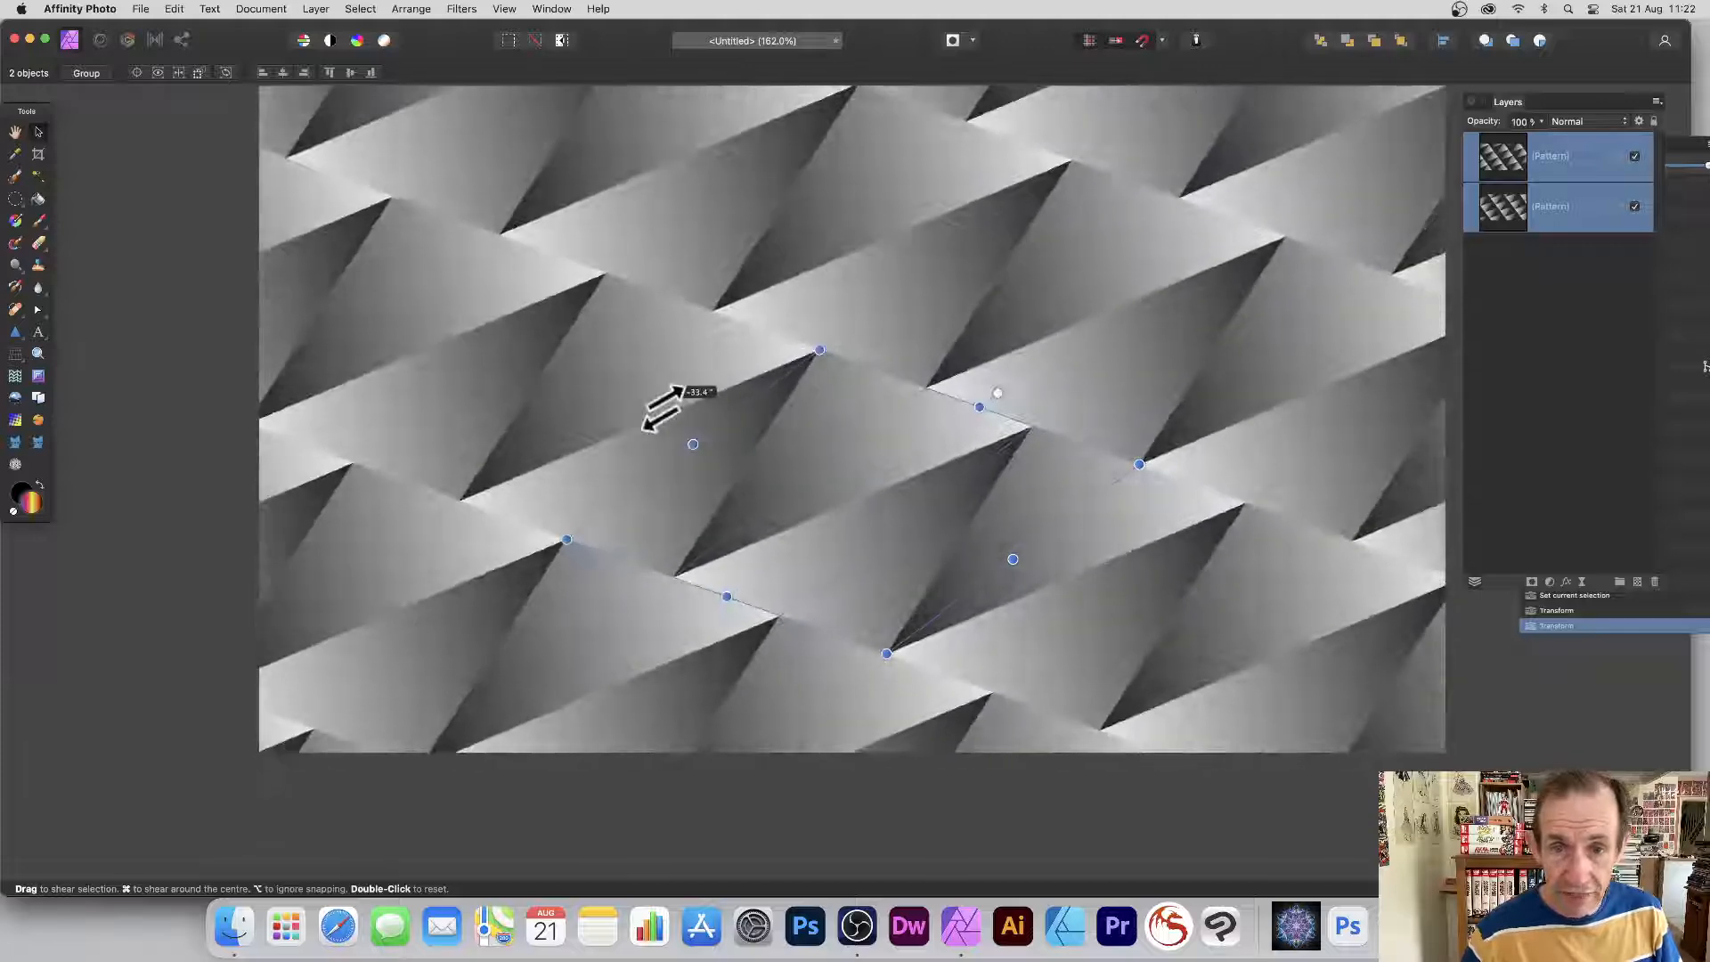
pyautogui.moveTo(817, 349); pyautogui.dragTo(852, 368)
pyautogui.moveTo(1009, 405); pyautogui.dragTo(870, 276)
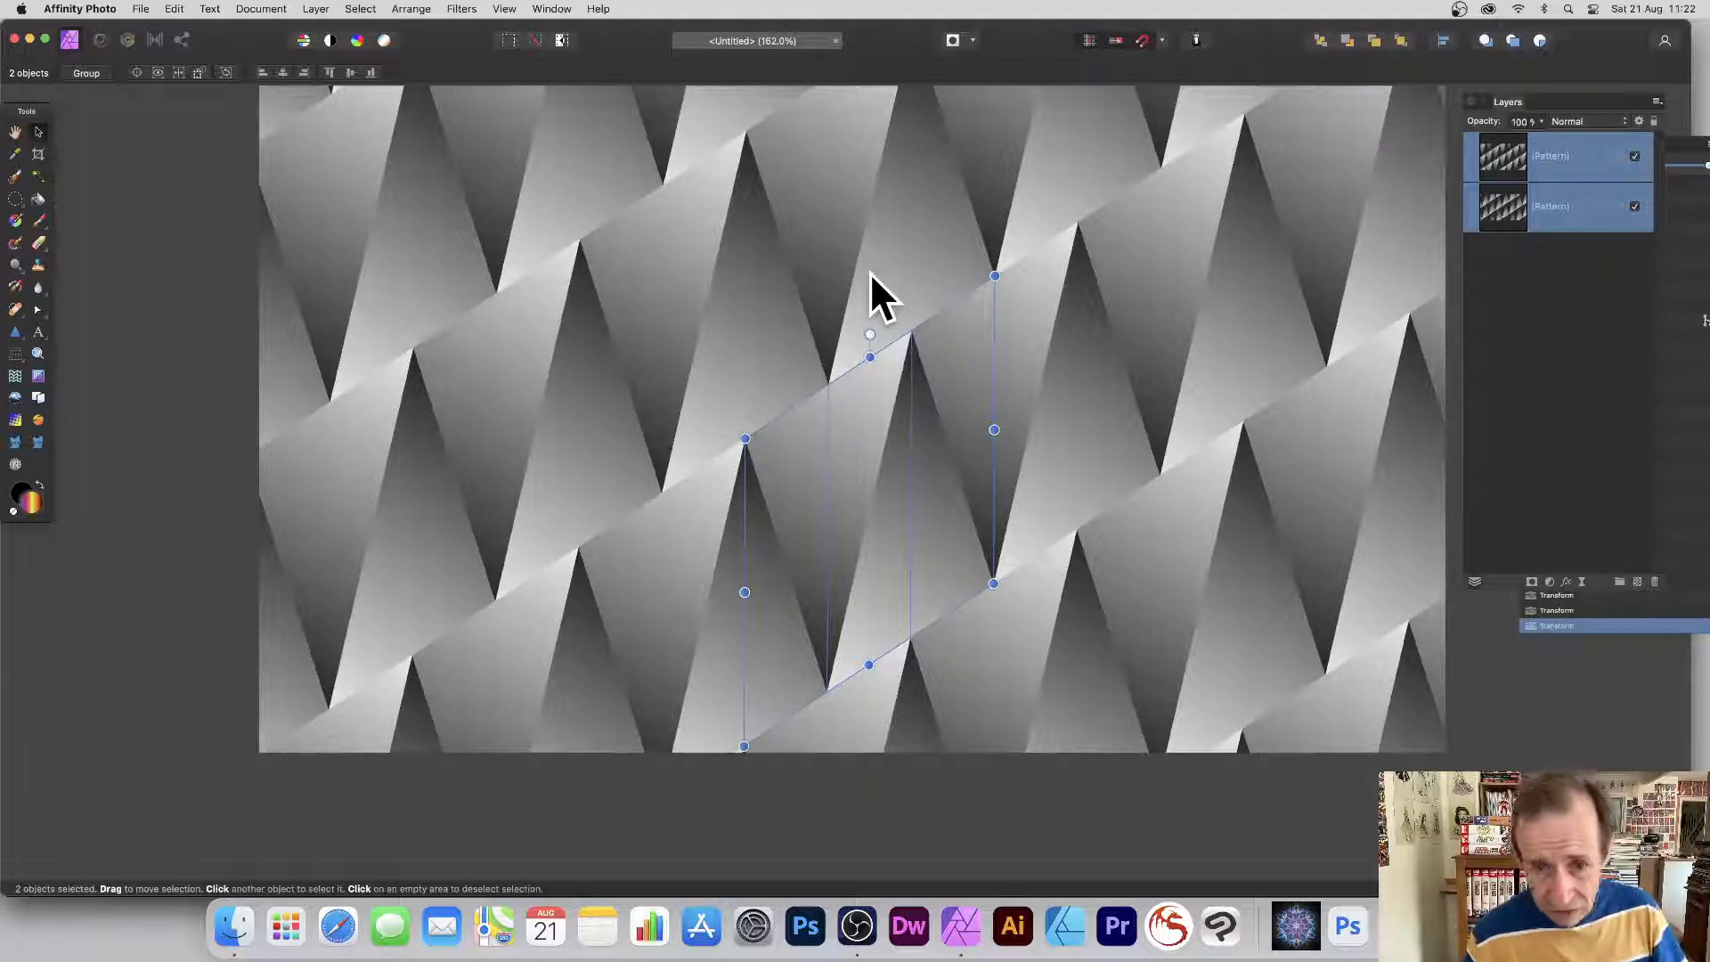
pyautogui.moveTo(874, 465); pyautogui.dragTo(799, 317)
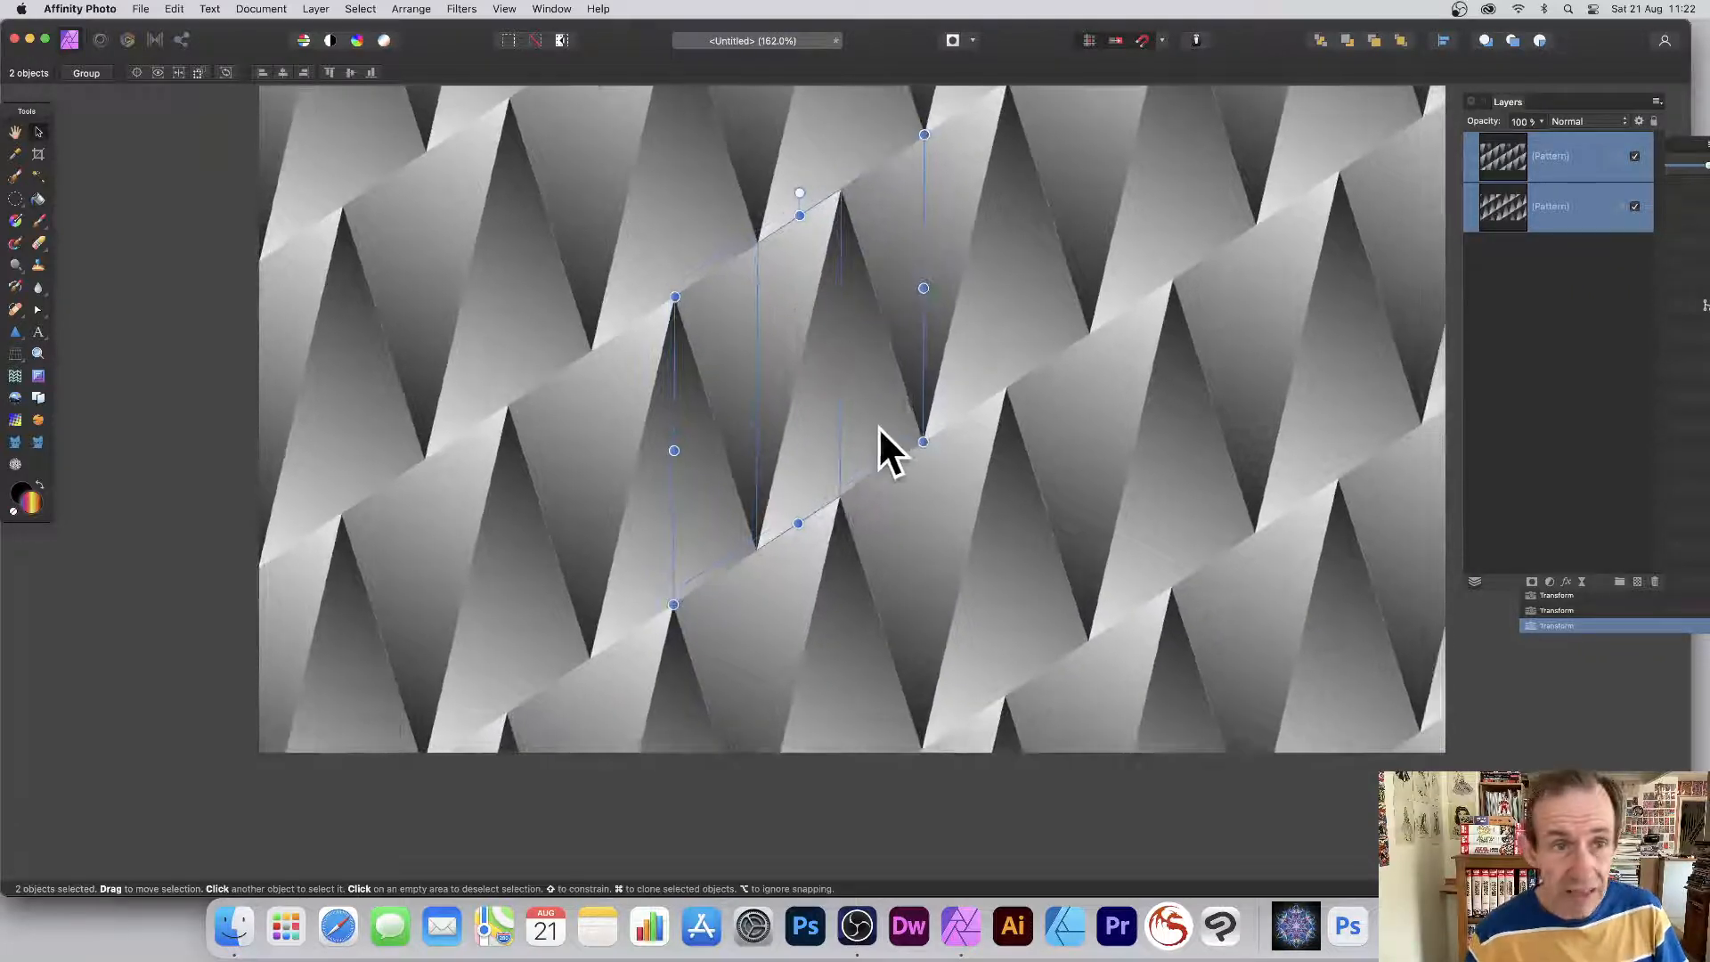
pyautogui.click(1501, 155)
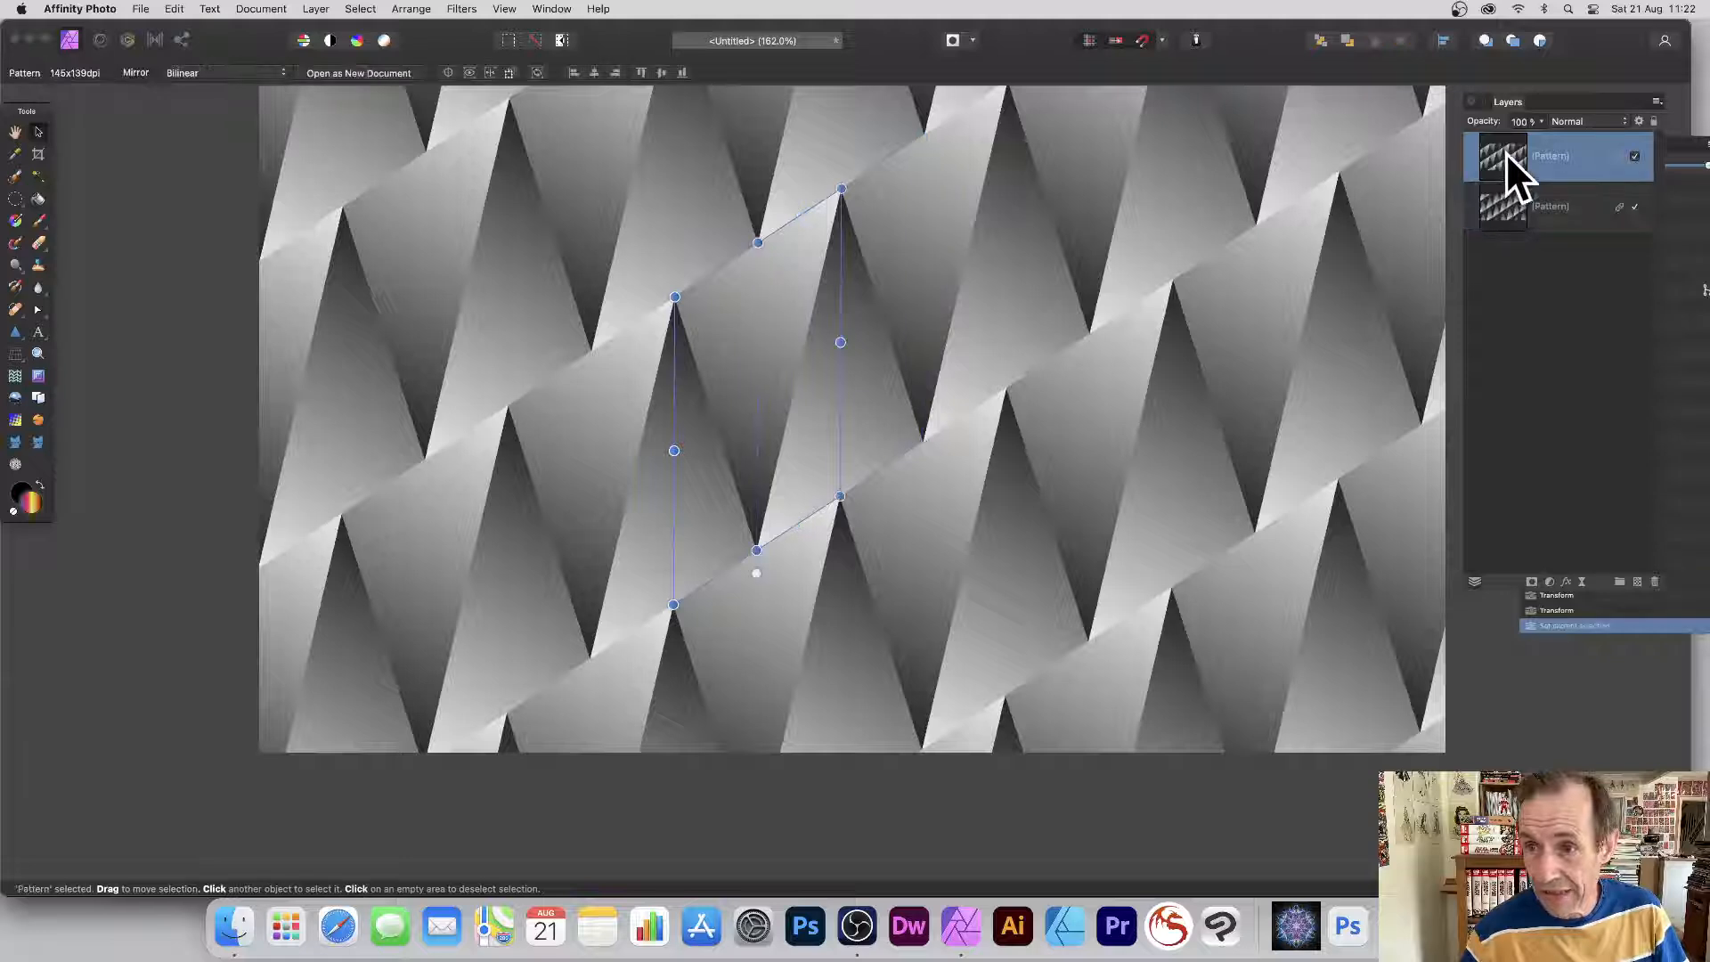
# Select the top layer's pixels and redraw a strong black-to-white linear gradient across them.
pyautogui.click(361, 9)
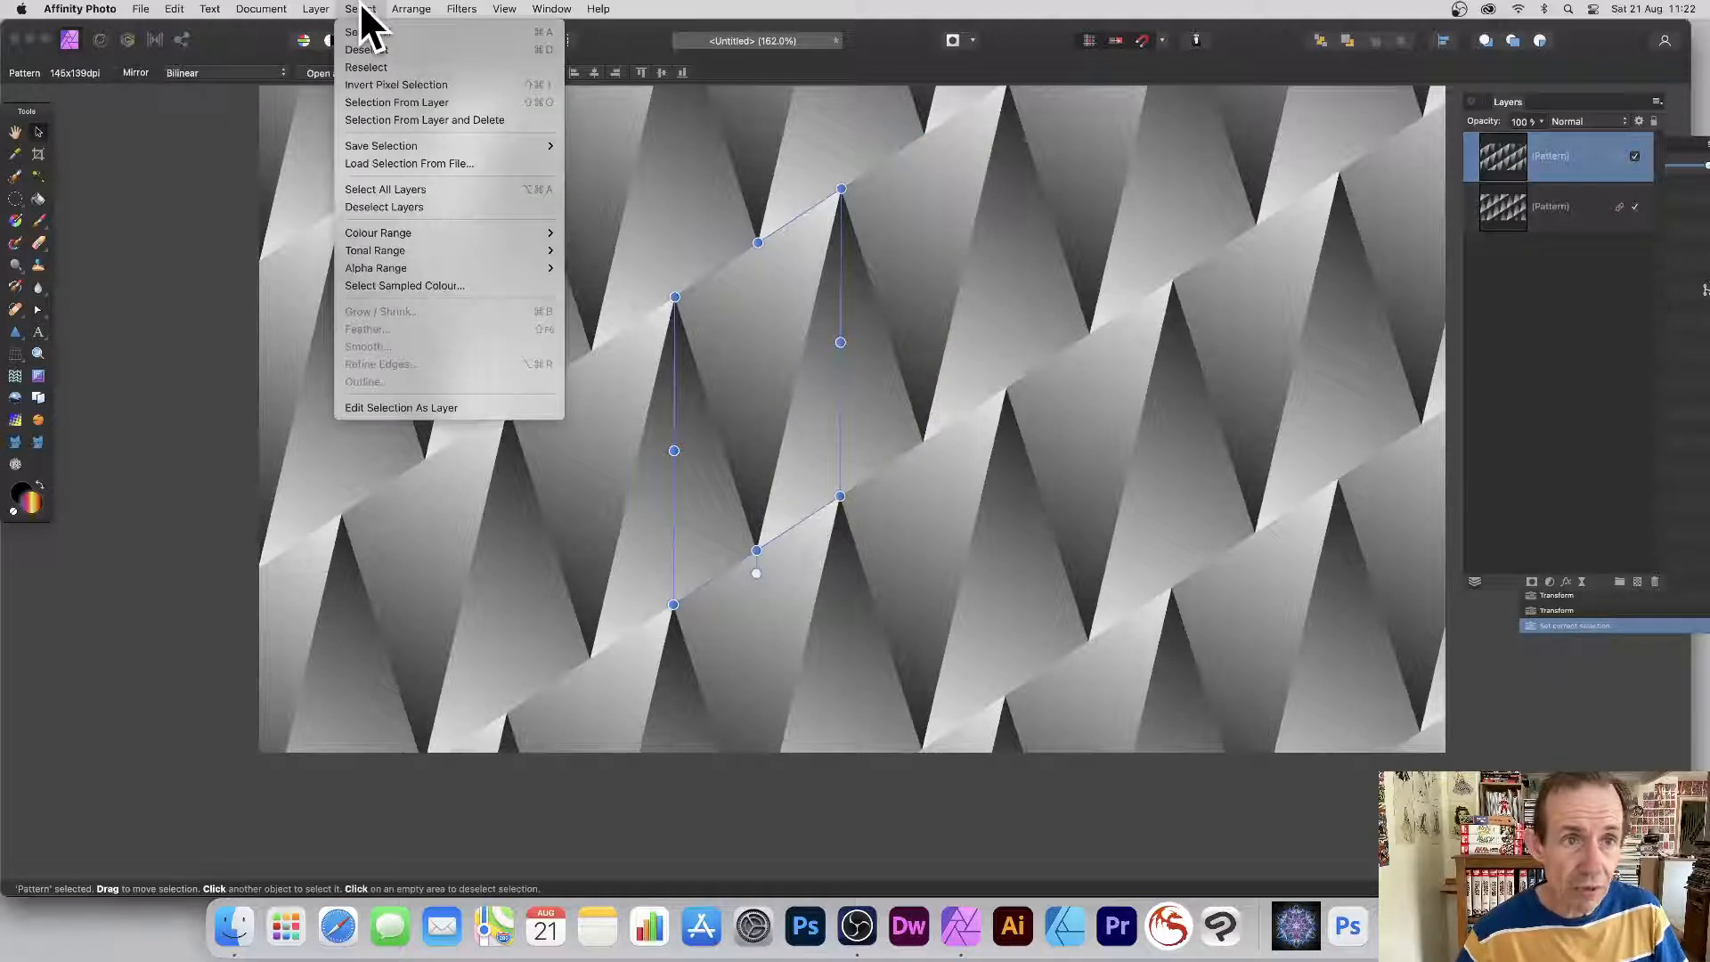
pyautogui.click(393, 103)
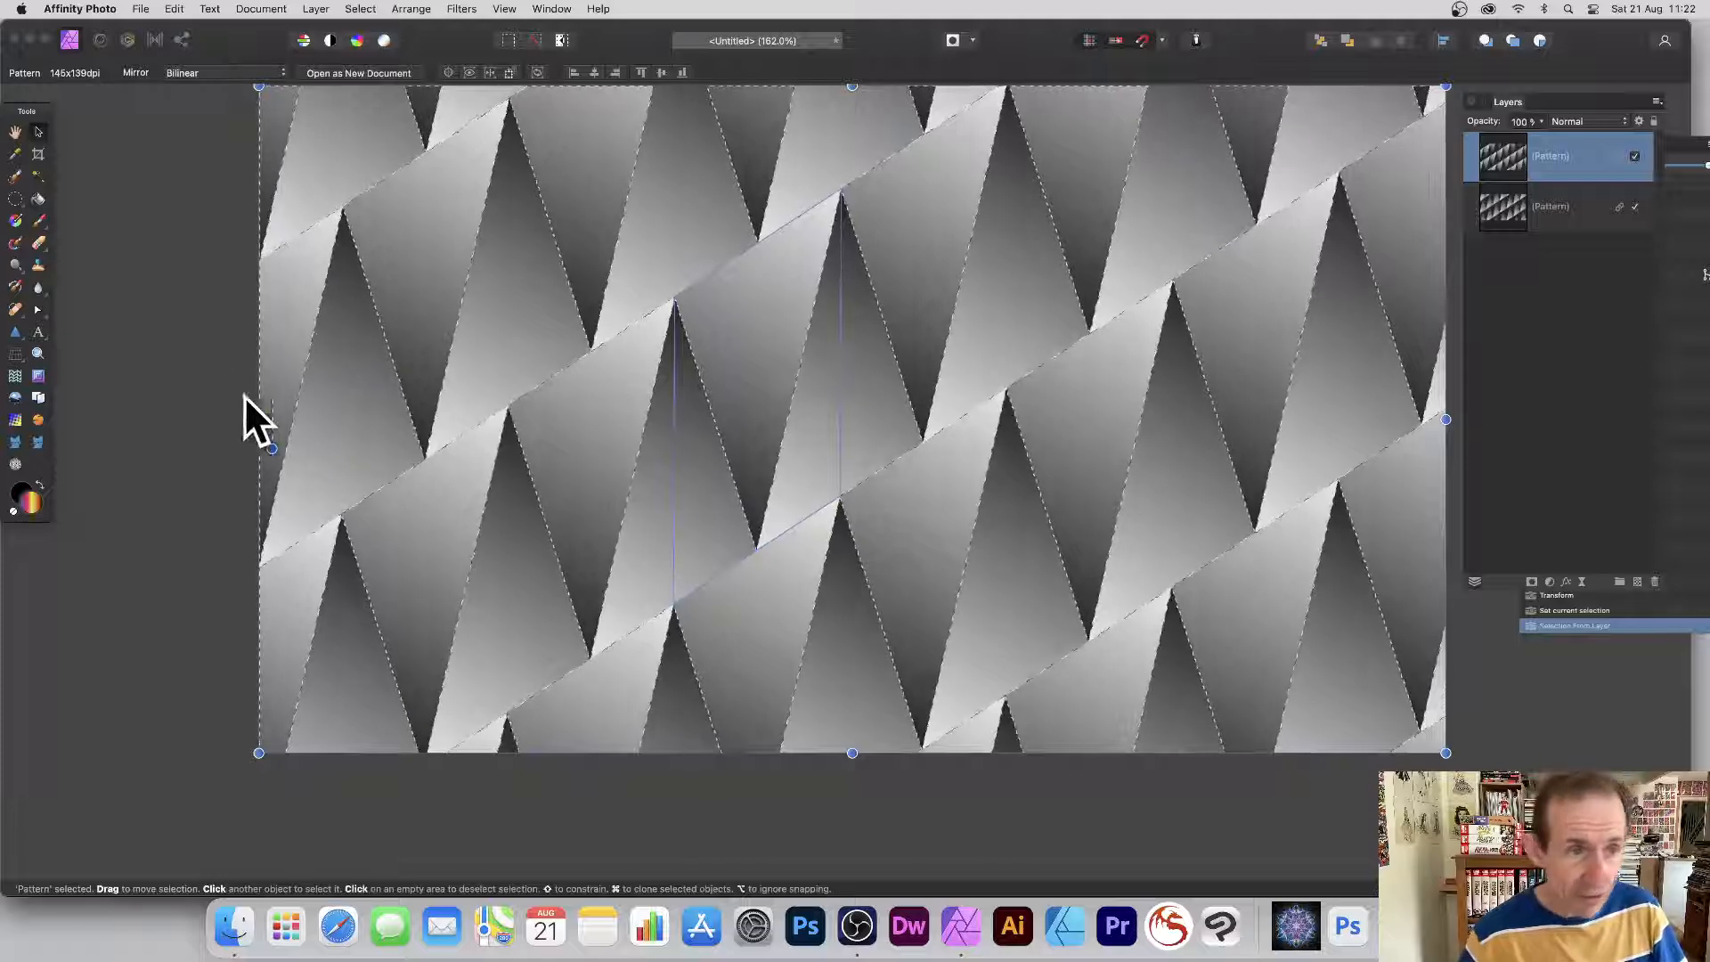
pyautogui.click(16, 220)
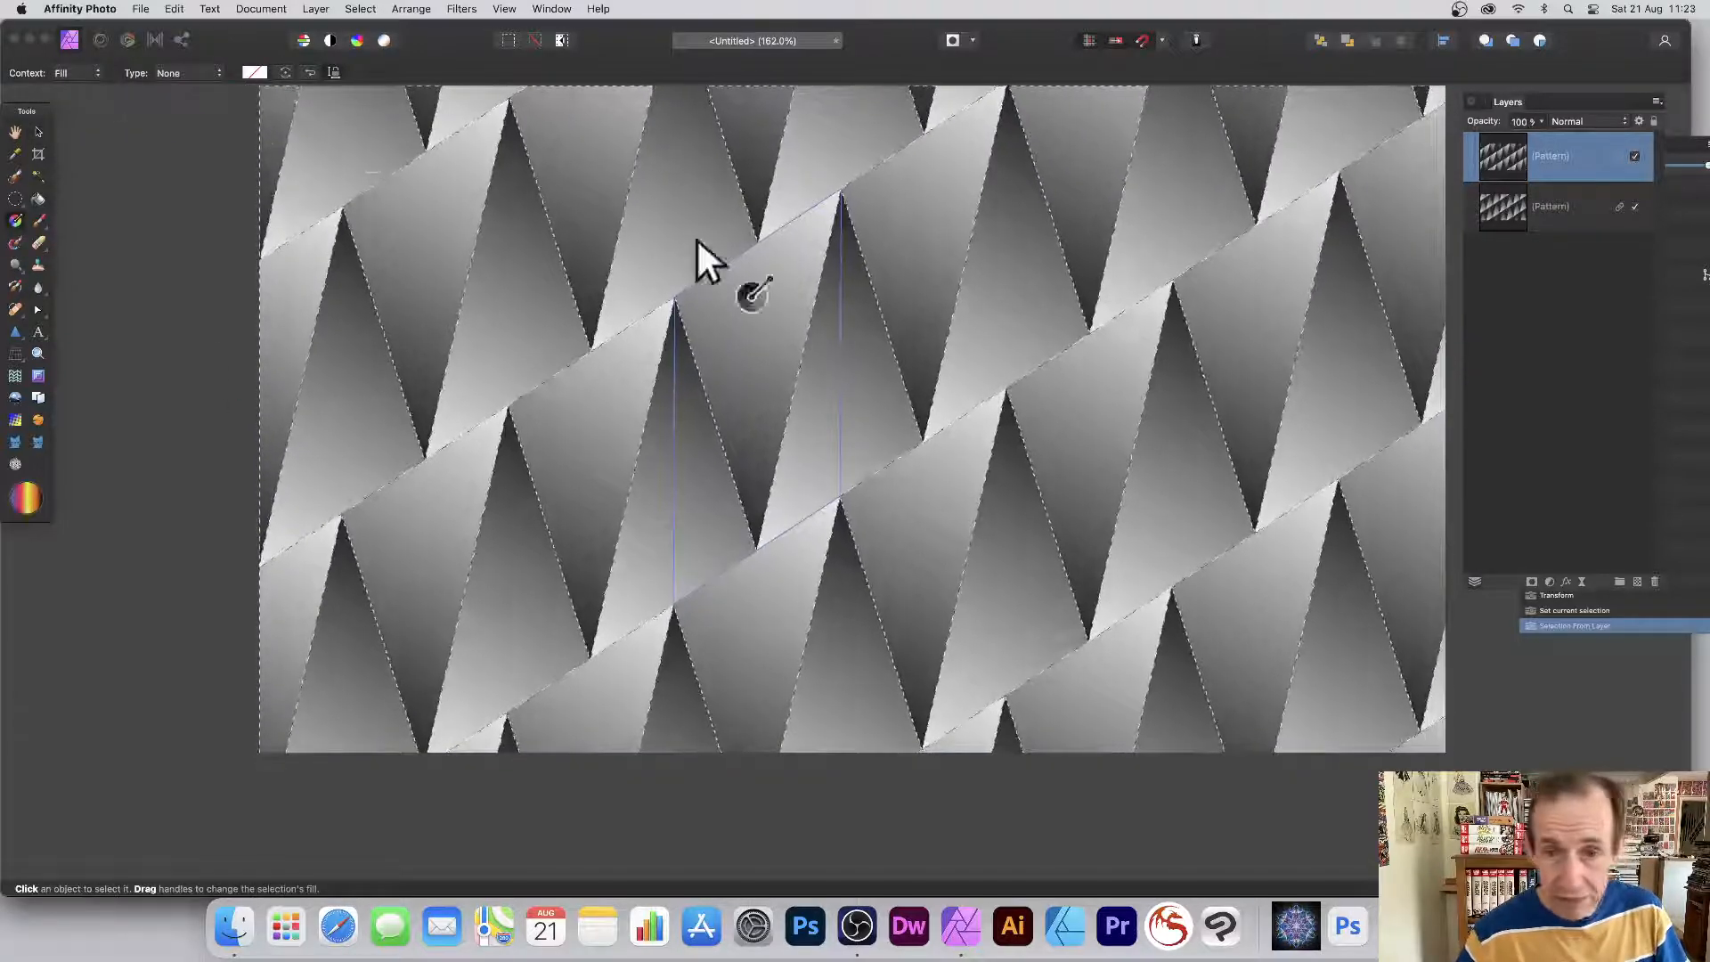
pyautogui.moveTo(801, 281); pyautogui.dragTo(694, 431)
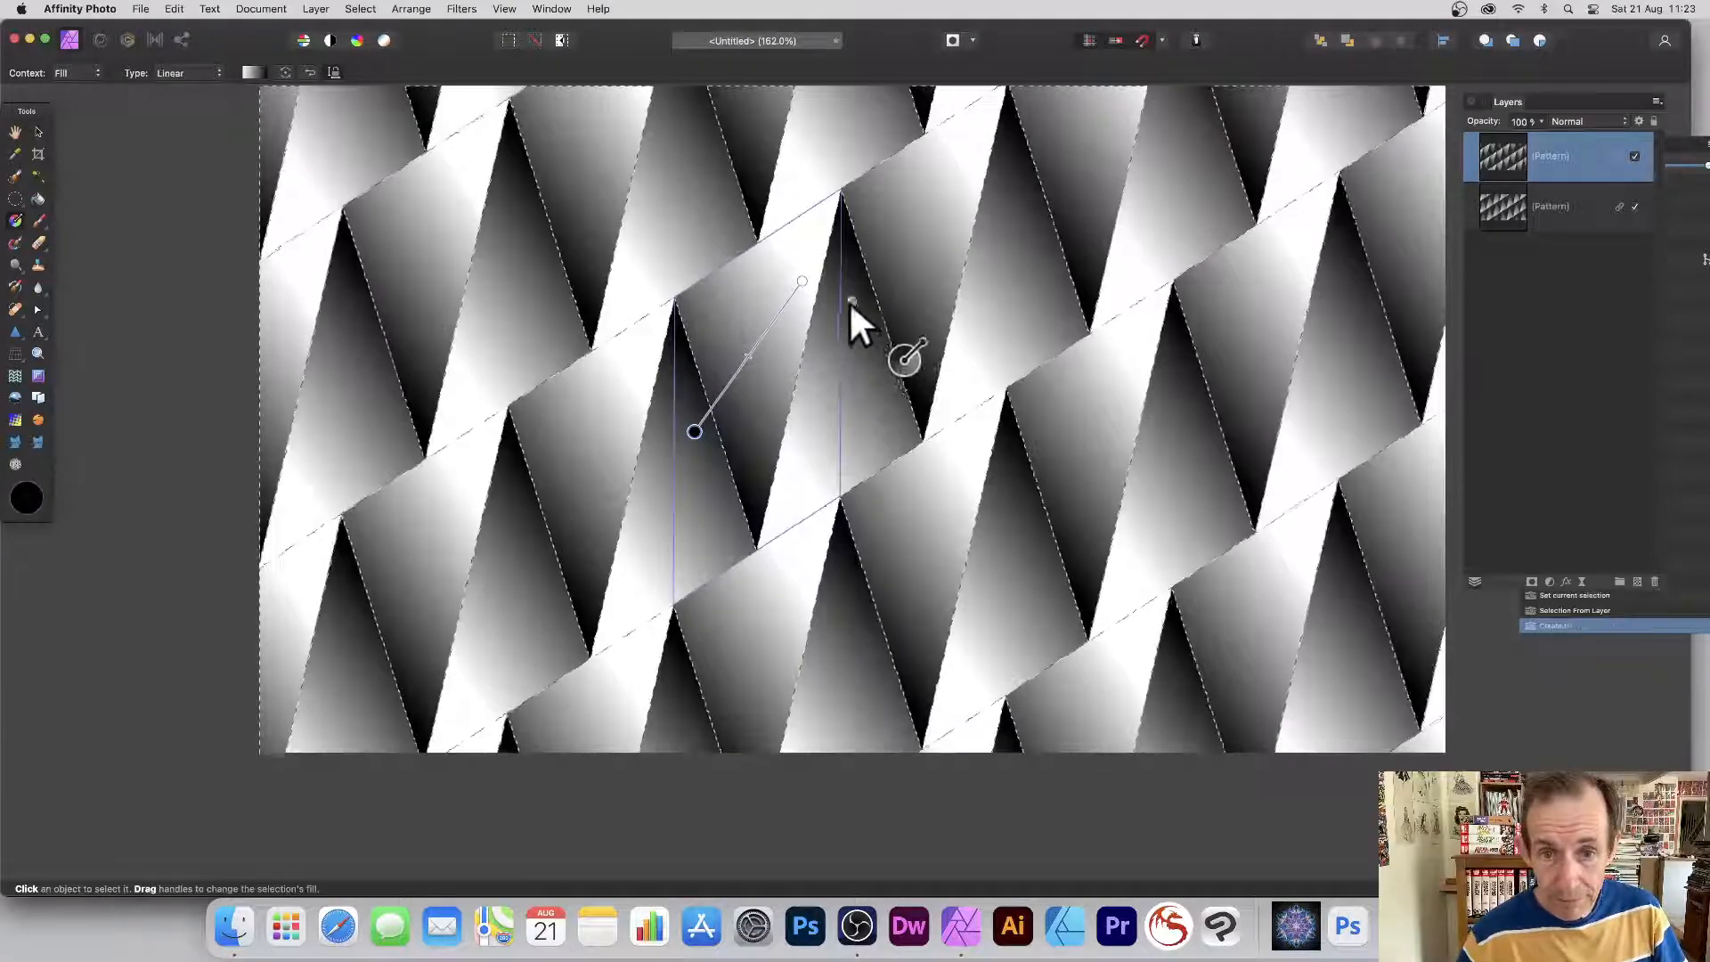
pyautogui.moveTo(782, 388); pyautogui.dragTo(549, 174)
pyautogui.moveTo(840, 378); pyautogui.dragTo(701, 317)
pyautogui.moveTo(840, 425); pyautogui.dragTo(698, 303)
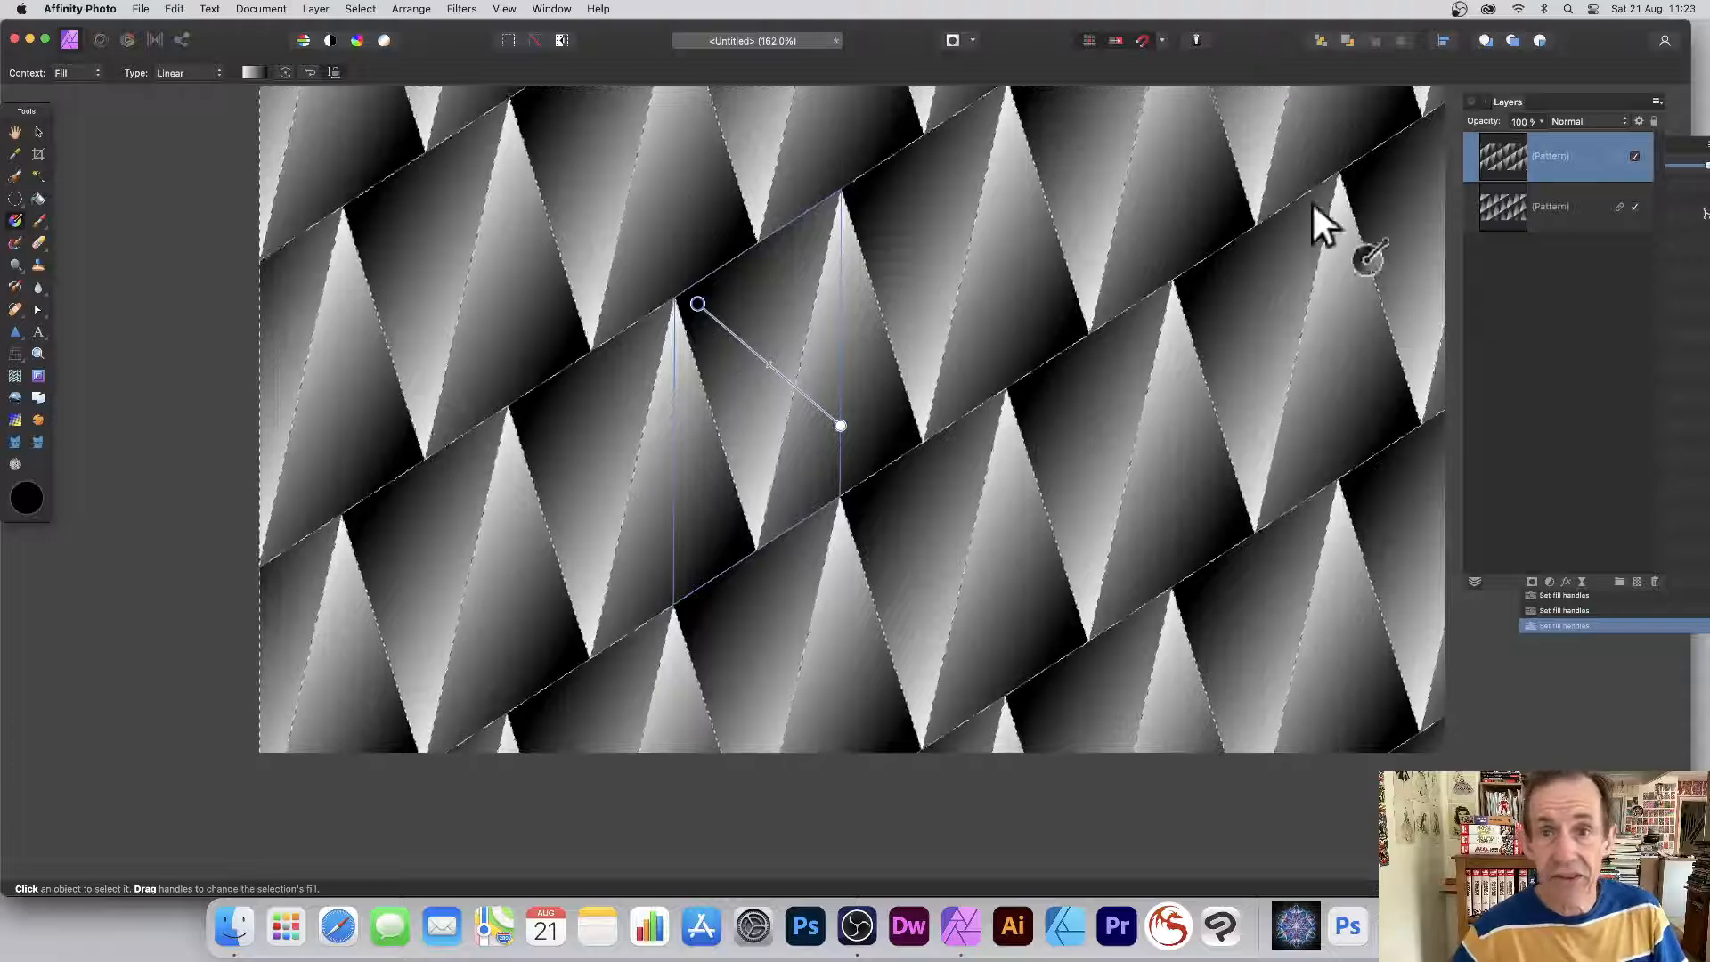
# Deselect the pixels and select both Pattern layers together.
pyautogui.click(361, 8)
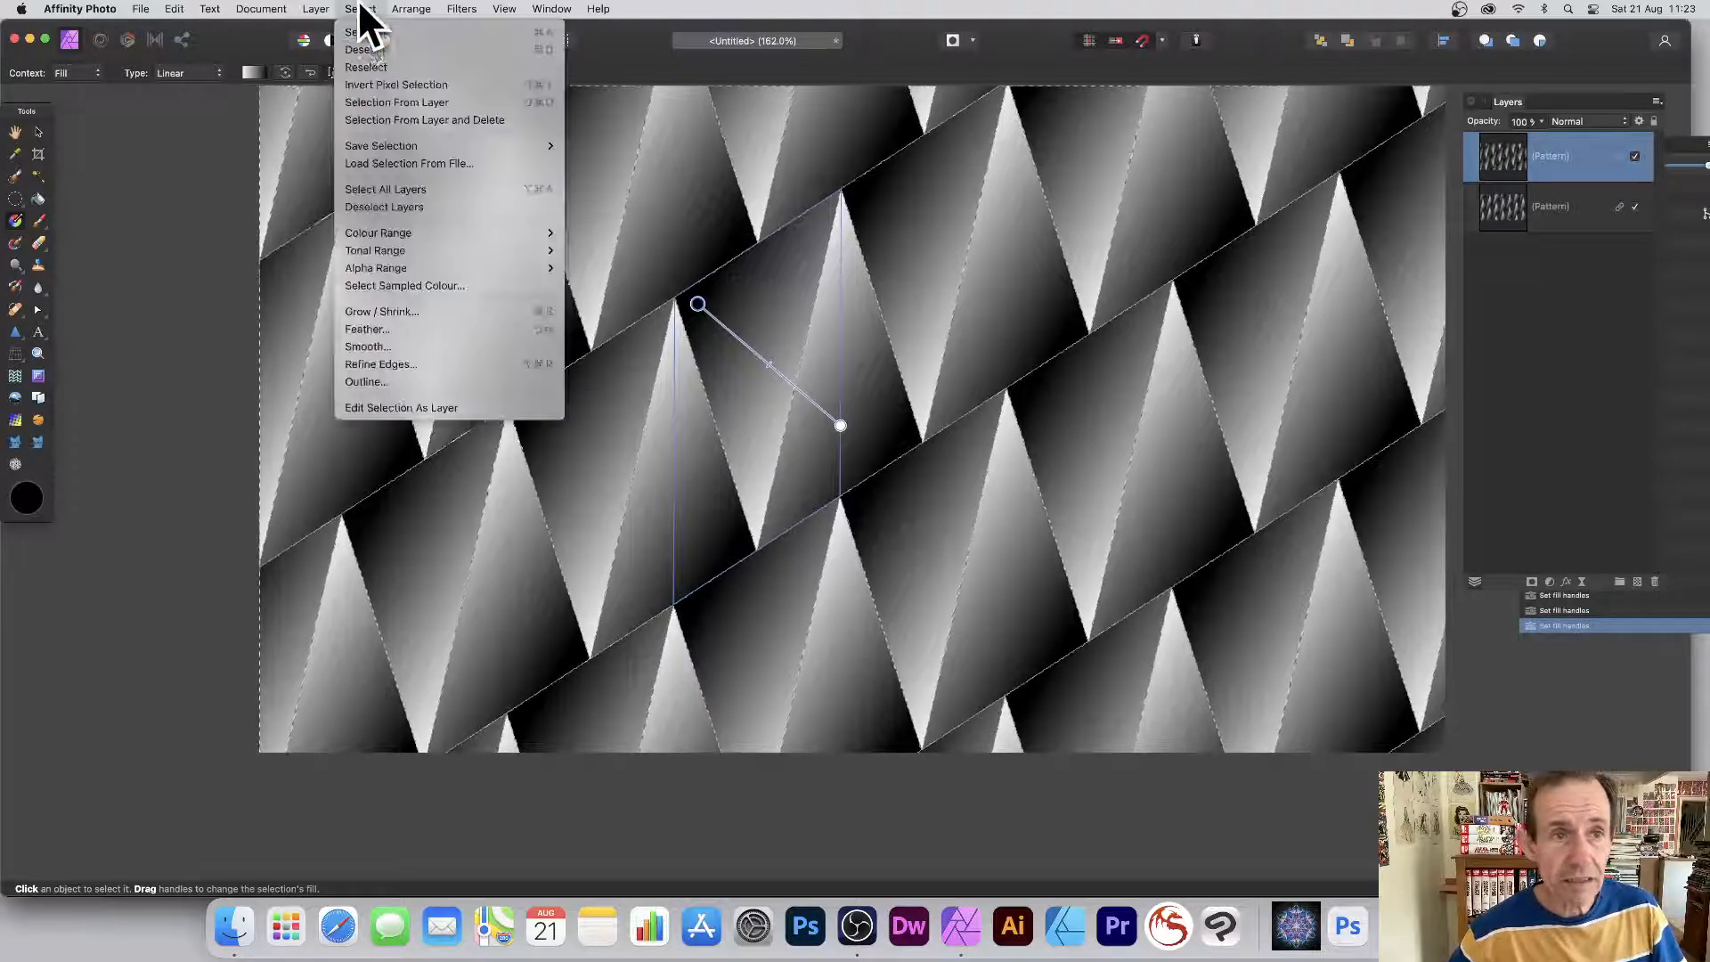
pyautogui.click(359, 45)
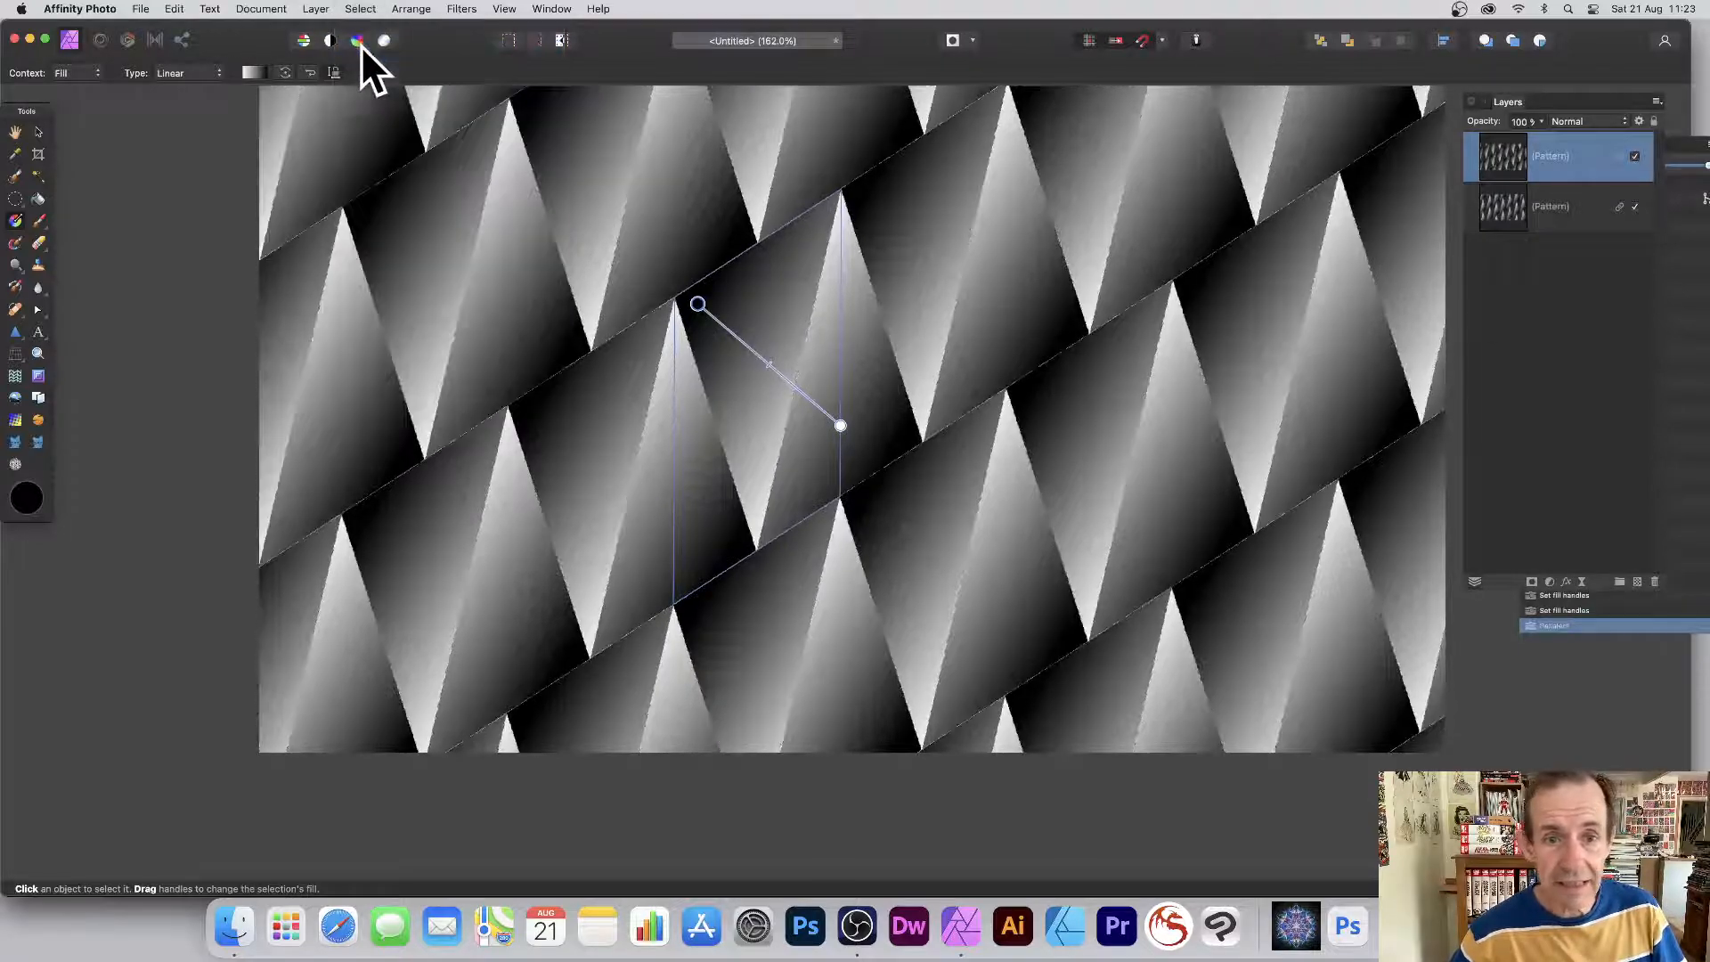
pyautogui.click(1563, 208)
pyautogui.keyDown('shift'); pyautogui.click(1542, 162); pyautogui.keyUp('shift')
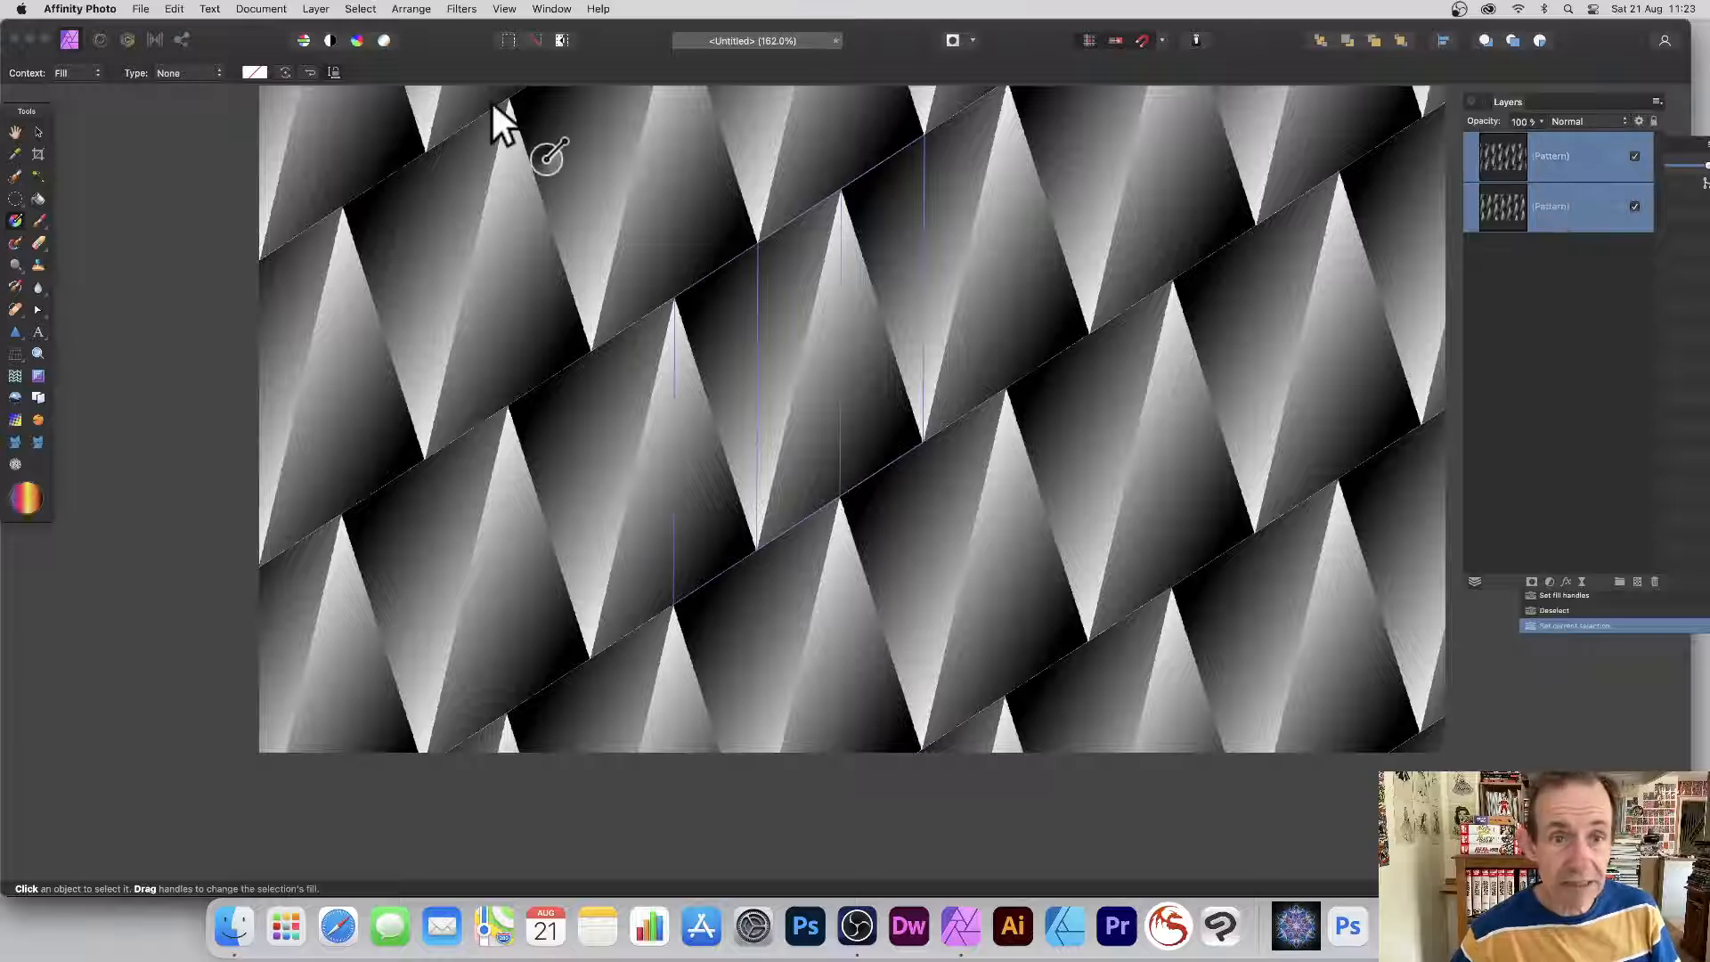
# Drag the selection's top-left corner down-left to make the triangles wider and flatter.
pyautogui.click(39, 132)
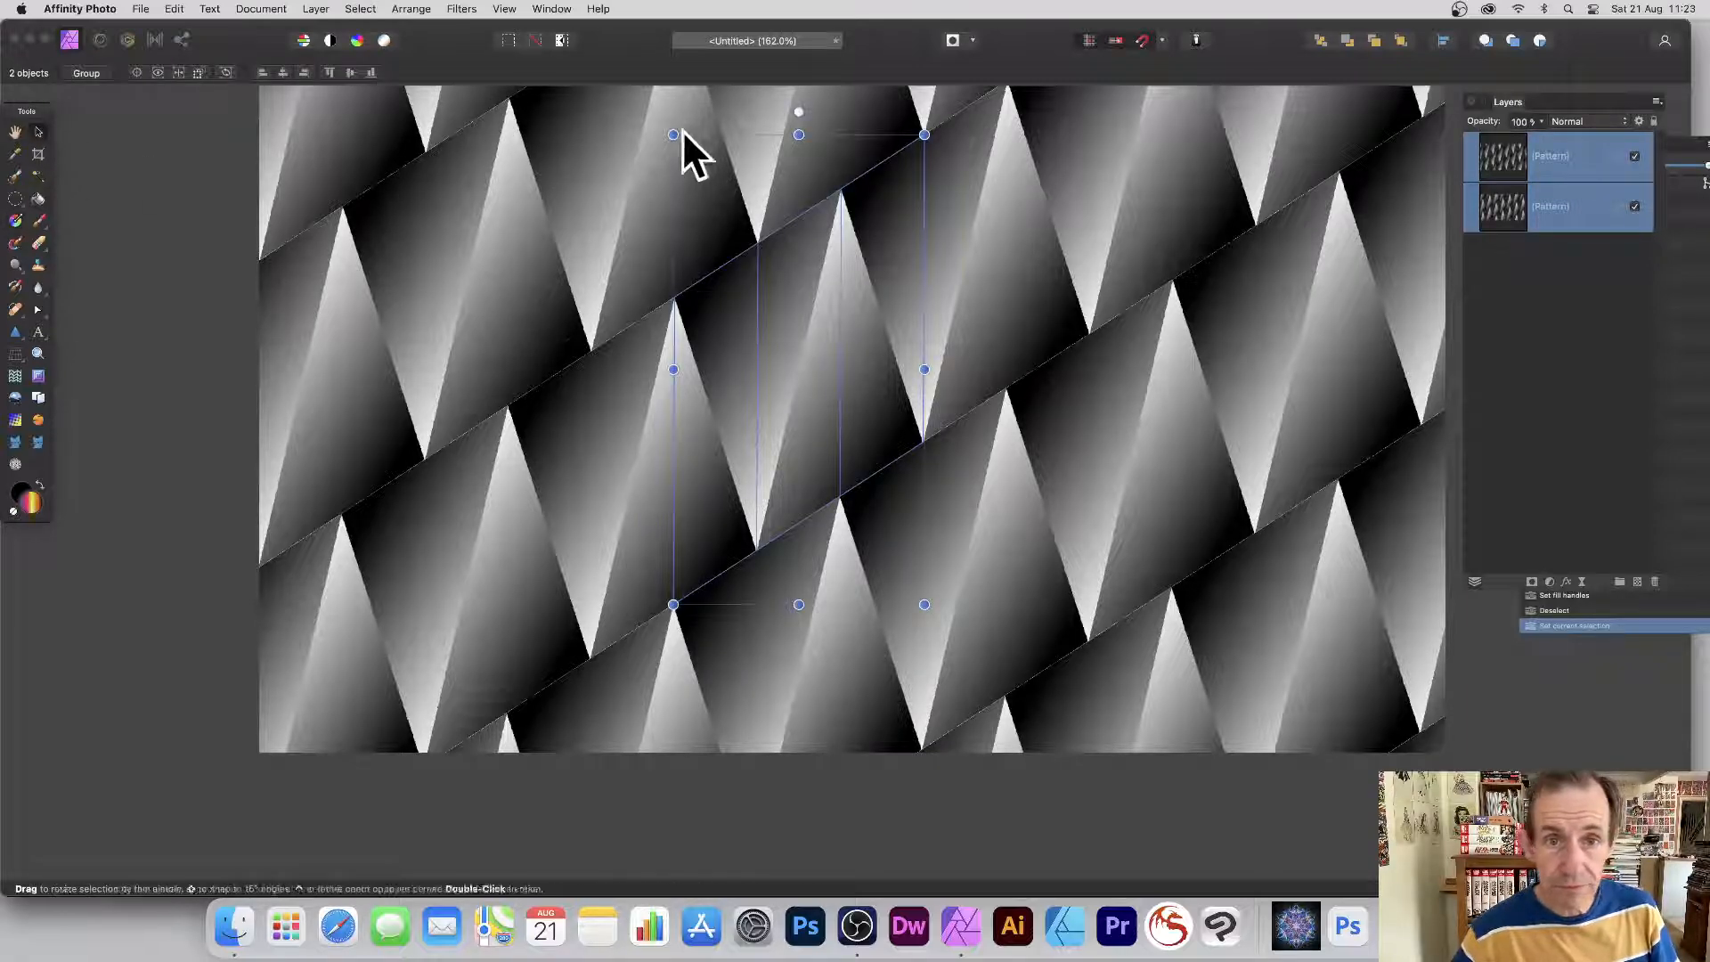
pyautogui.moveTo(673, 134); pyautogui.dragTo(592, 313)
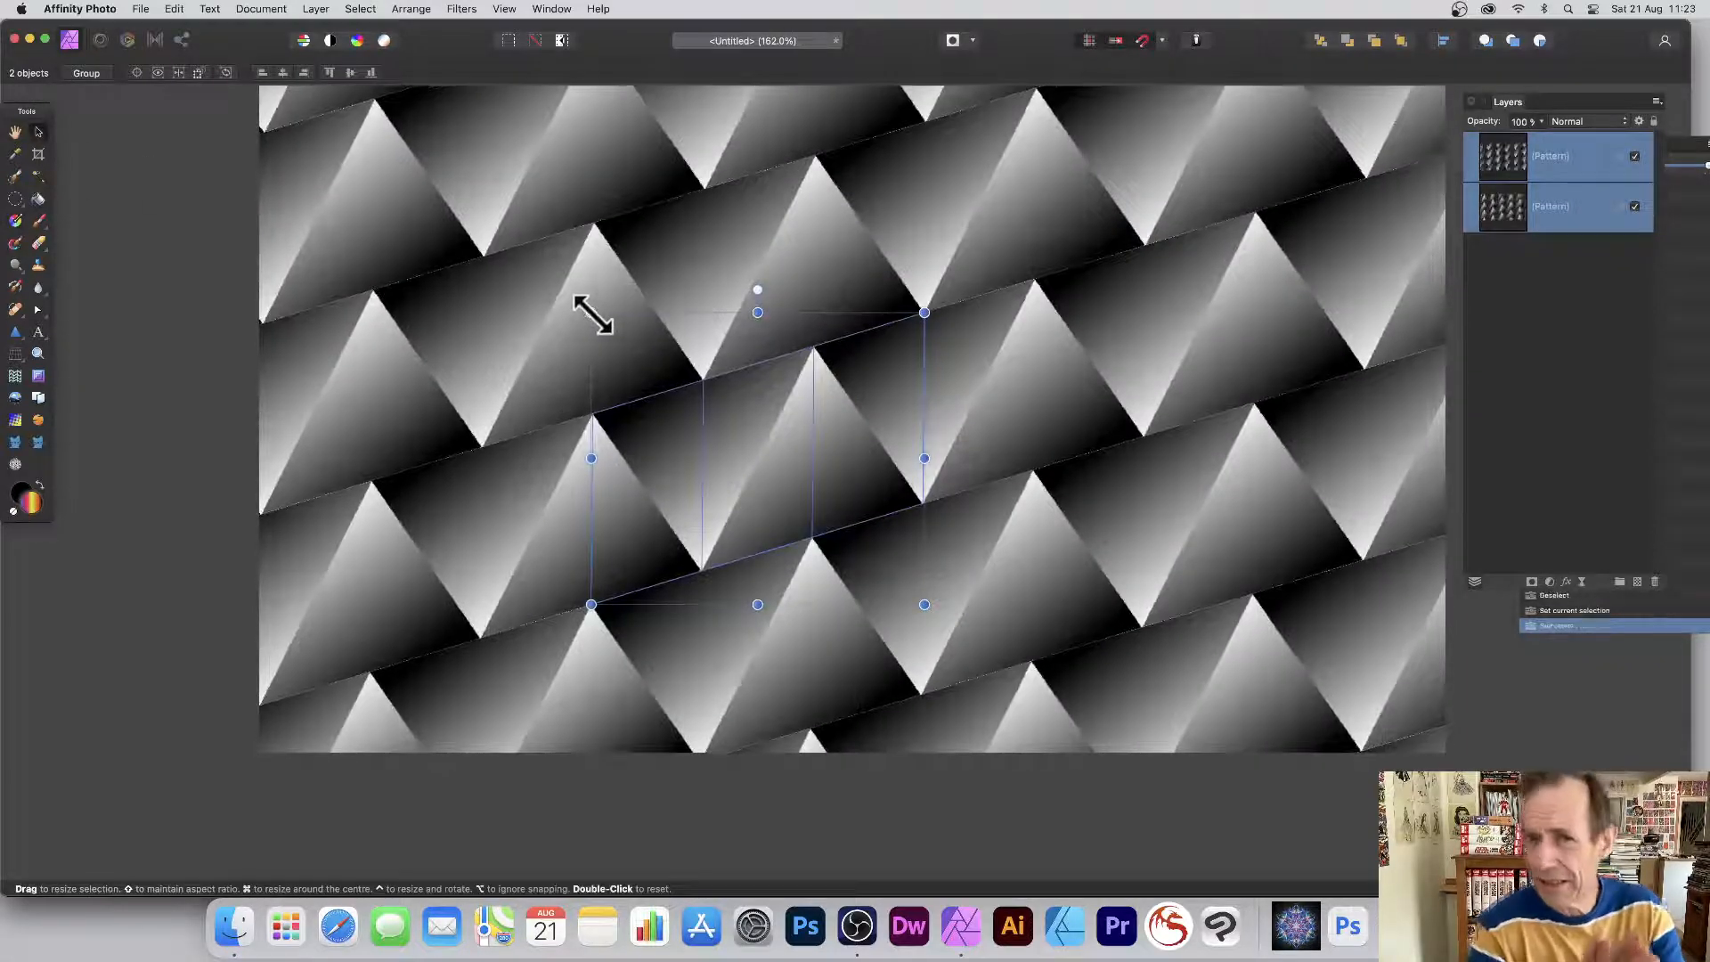